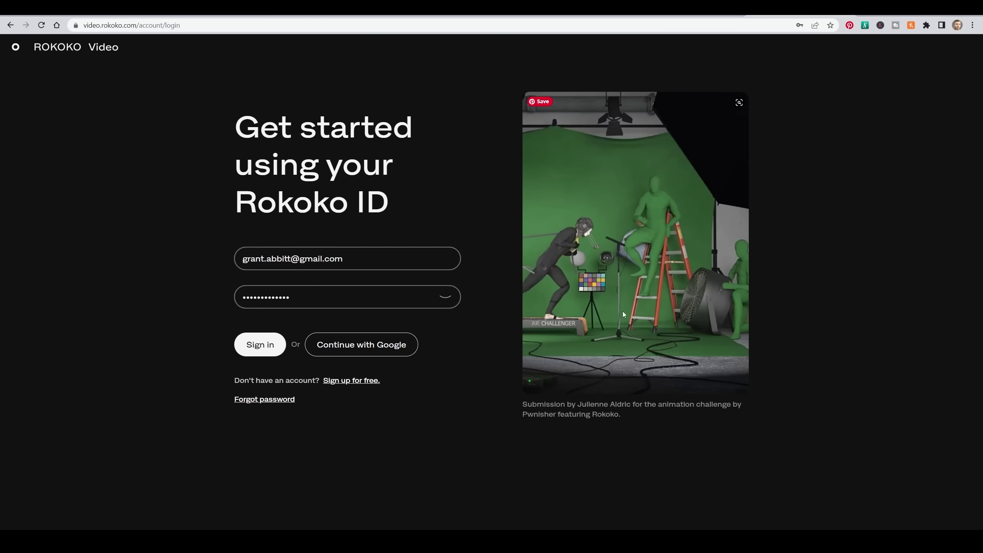
Step: Sign in to Rokoko Video with the filled-in account details and create a new scene named "punching"
{"action": "left_click", "coordinate": [247, 349]}
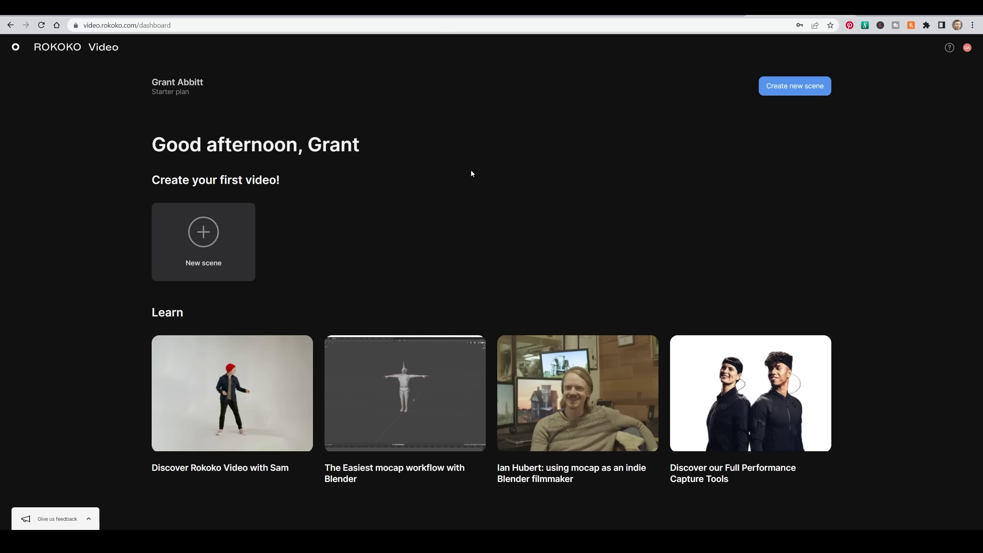
{"action": "left_click", "coordinate": [209, 235]}
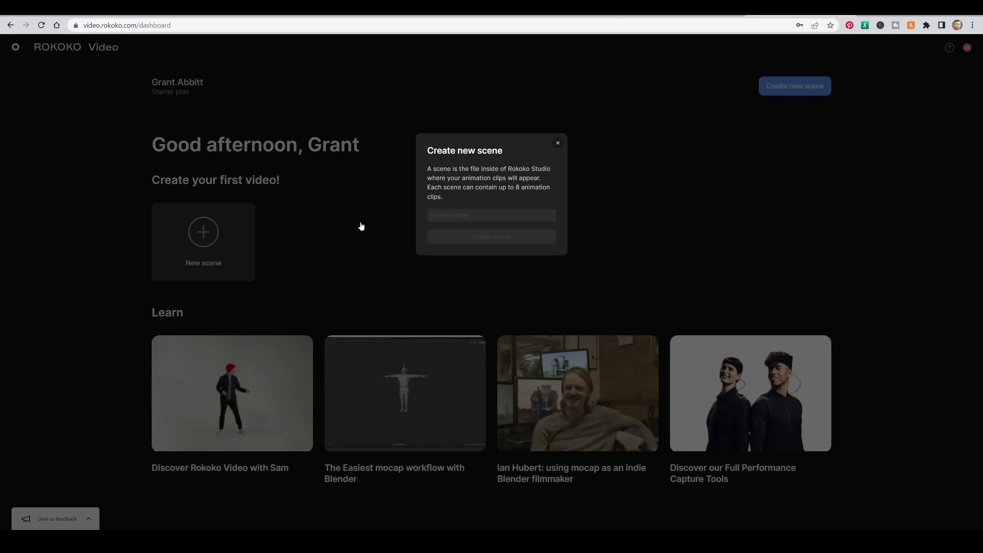
{"action": "type", "text": "punching"}
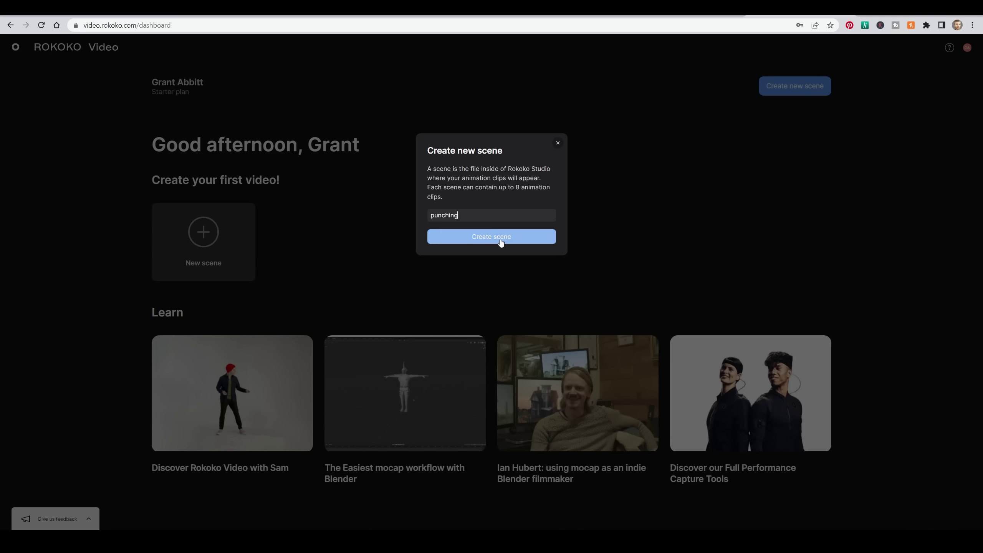
{"action": "left_click", "coordinate": [498, 240]}
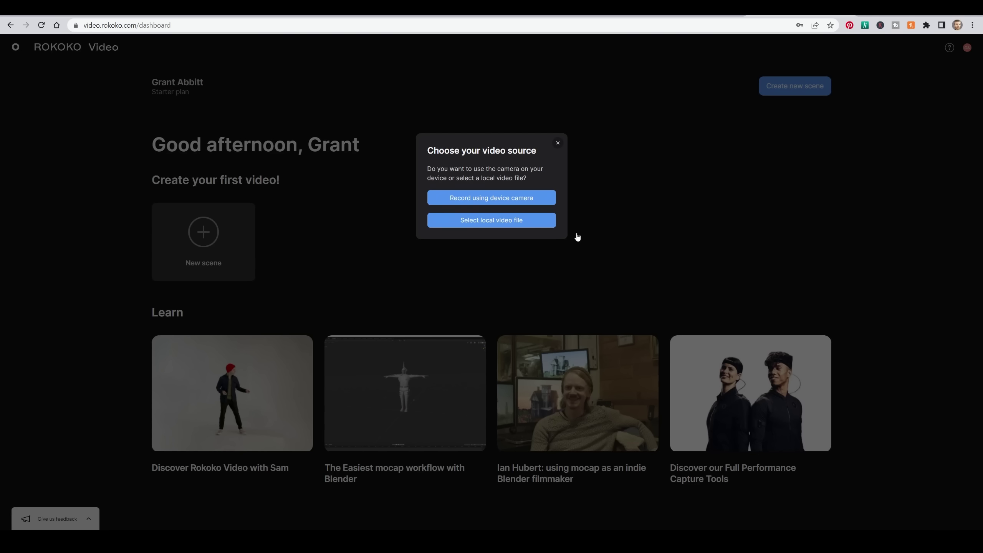
Step: Use a local file as the video source and upload the clip 20221208_144454 from the Downloads folder
{"action": "left_click", "coordinate": [521, 225]}
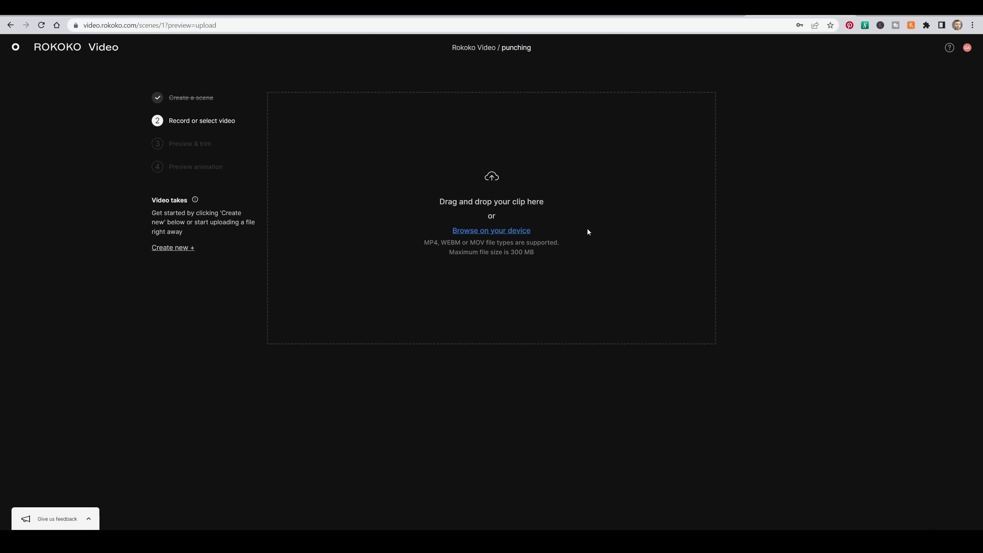
{"action": "left_click", "coordinate": [524, 233]}
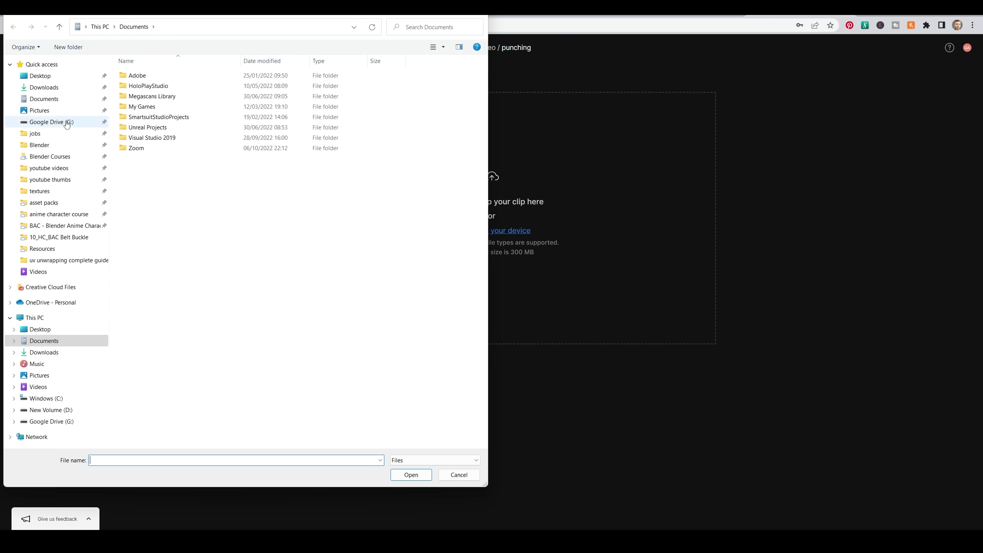
{"action": "left_click", "coordinate": [43, 88]}
{"action": "left_click", "coordinate": [161, 116]}
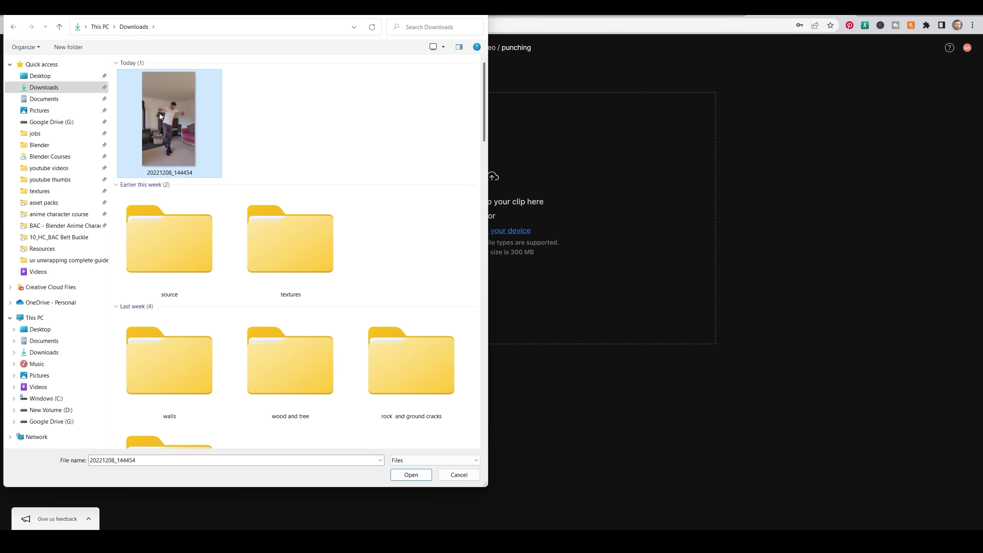
{"action": "left_click", "coordinate": [411, 476]}
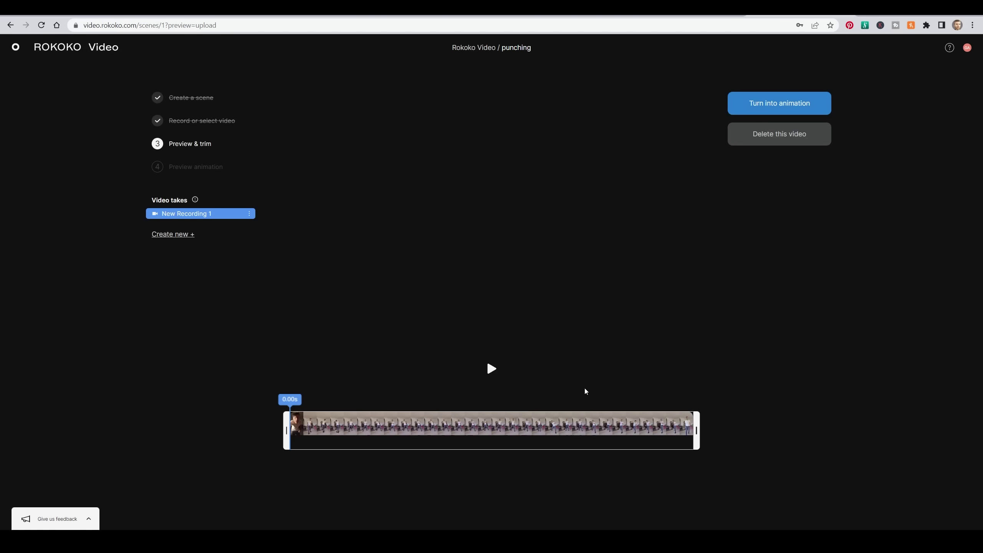
Step: Check through the uploaded footage and turn it into an animation, playing the preview
{"action": "left_click_drag", "start_coordinate": [291, 404], "coordinate": [681, 429]}
{"action": "left_click", "coordinate": [780, 103]}
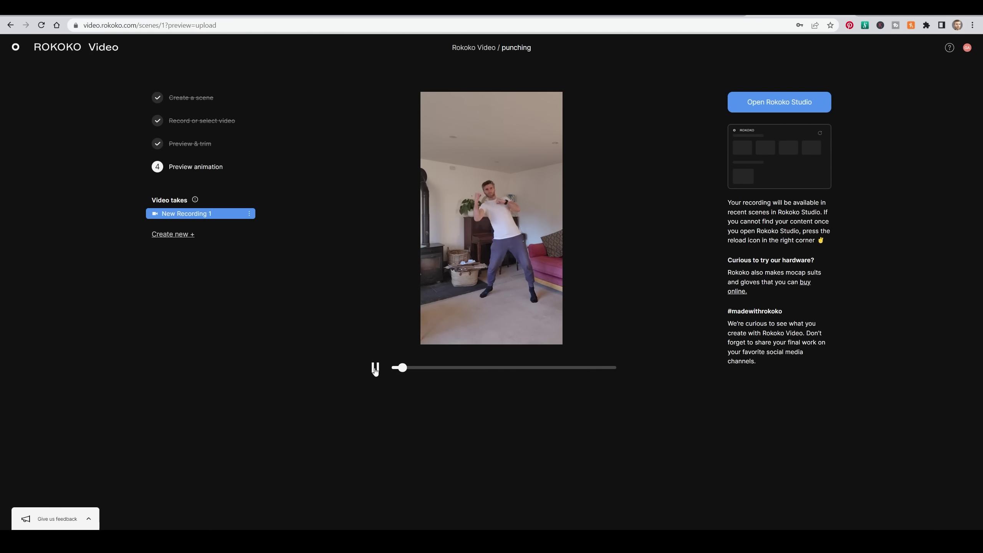
{"action": "left_click", "coordinate": [375, 368]}
Step: Go to the Rokoko Studio download page and download Rokoko Studio Beta for Windows
{"action": "left_click", "coordinate": [779, 102]}
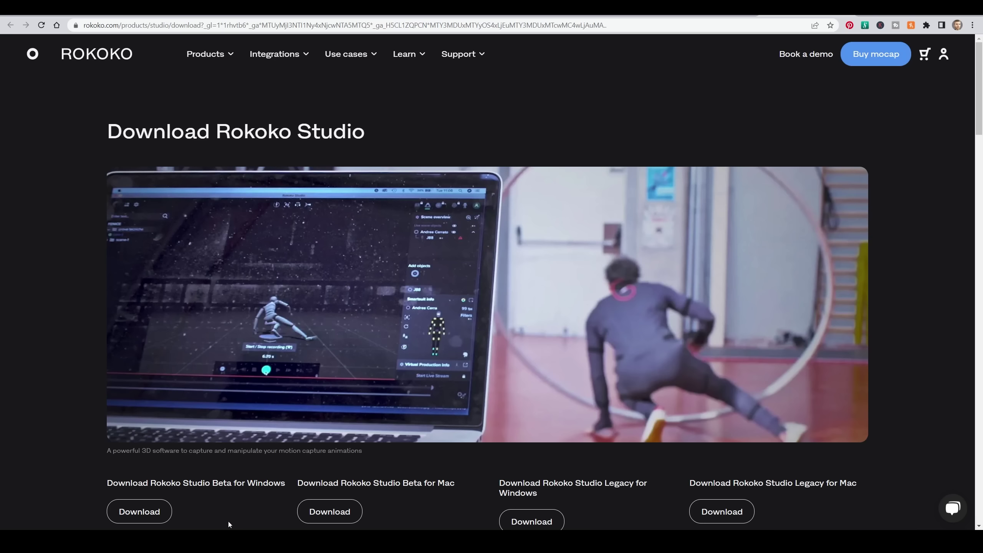
{"action": "scroll", "coordinate": [136, 519], "scroll_direction": "down", "scroll_amount": 3}
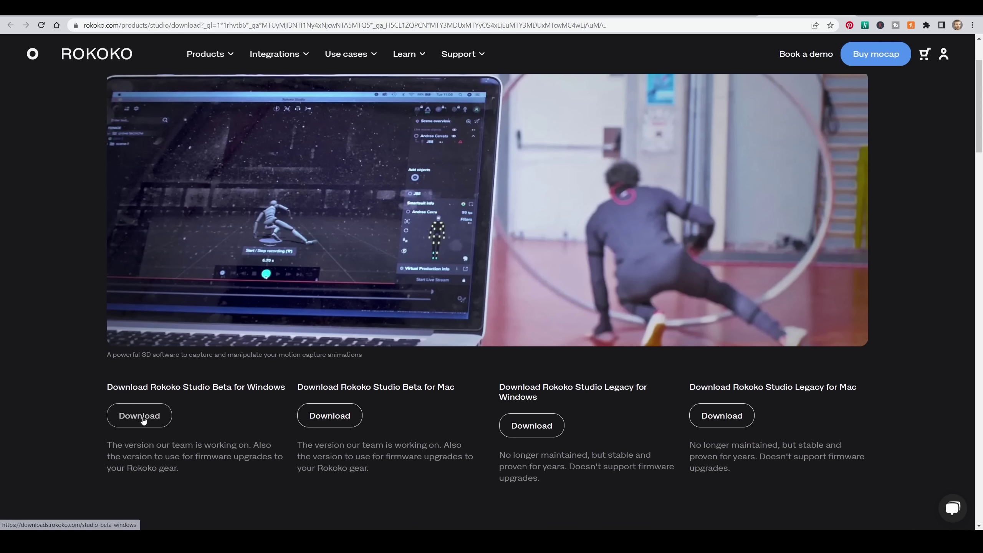
{"action": "left_click", "coordinate": [143, 420]}
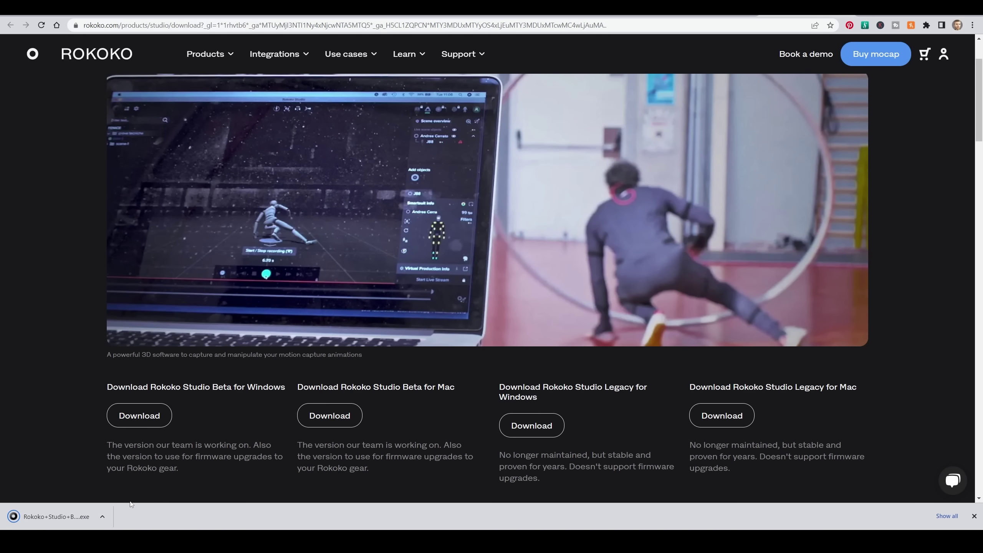
Step: Run the downloaded Rokoko Studio Beta installer, accept the licence agreement and complete the installation
{"action": "left_click", "coordinate": [102, 516]}
{"action": "left_click", "coordinate": [112, 452]}
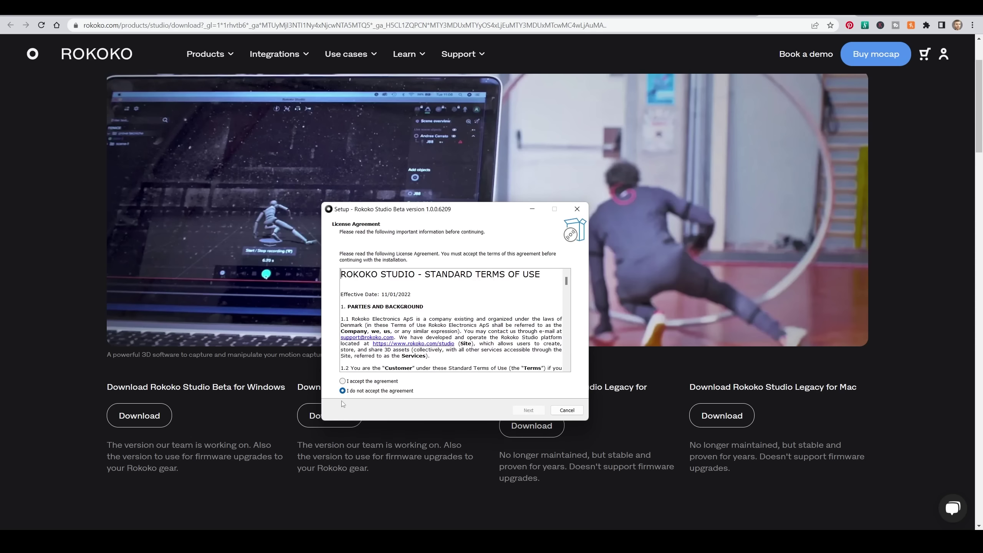
{"action": "scroll", "coordinate": [448, 329], "scroll_direction": "down", "scroll_amount": 5}
{"action": "left_click", "coordinate": [529, 411]}
{"action": "left_click", "coordinate": [528, 410]}
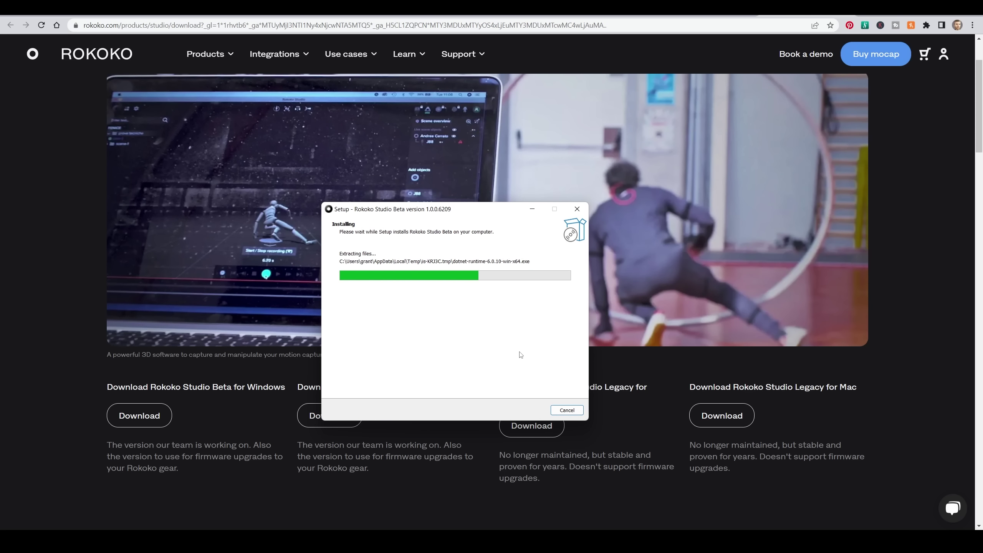
{"action": "left_click", "coordinate": [515, 411]}
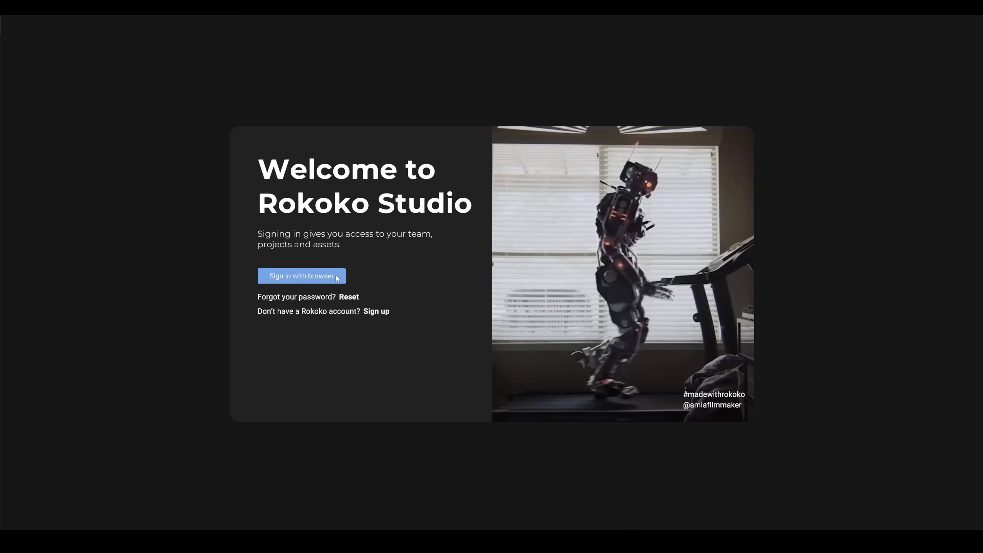
Step: Sign in to Rokoko Studio through the browser and open the existing team
{"action": "left_click", "coordinate": [343, 279]}
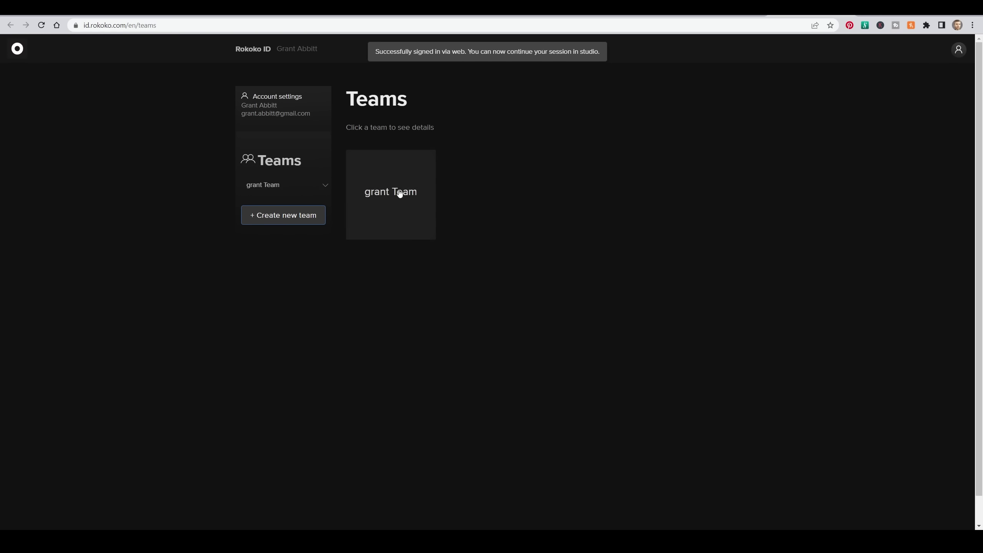
{"action": "left_click", "coordinate": [399, 169]}
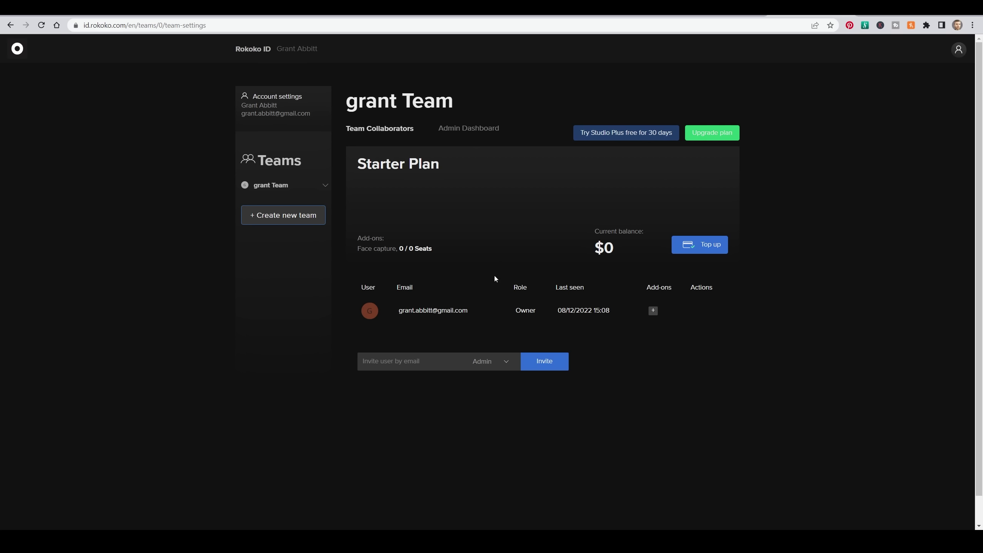
{"action": "left_click", "coordinate": [260, 187]}
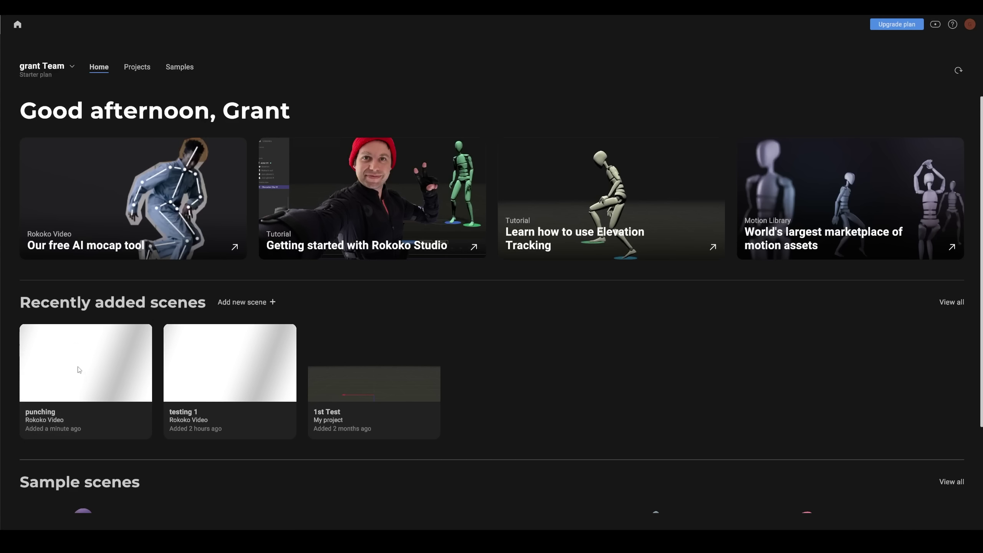
Step: In Rokoko Studio, open the "punching" scene and load its New Recording 1 animation clip
{"action": "left_click", "coordinate": [79, 370]}
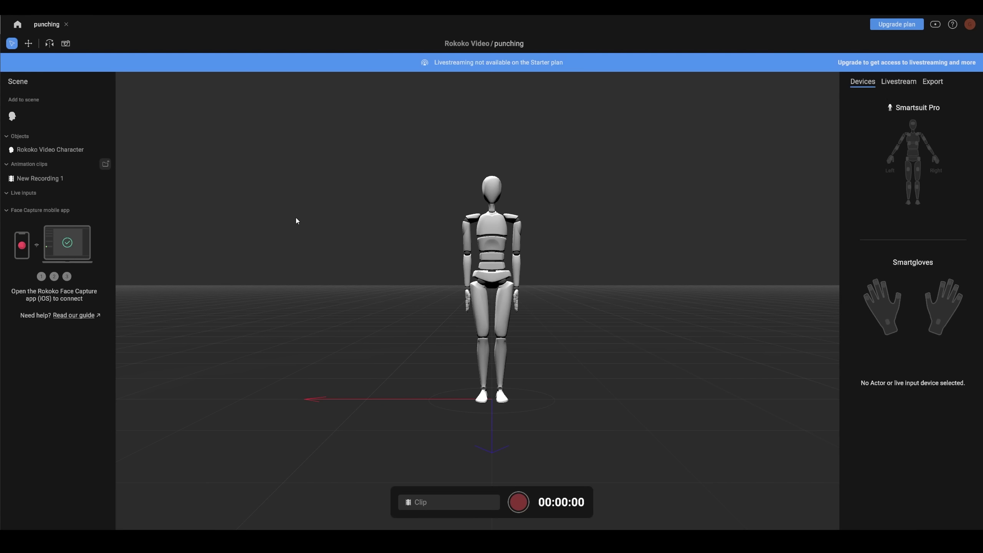
{"action": "left_click", "coordinate": [43, 178]}
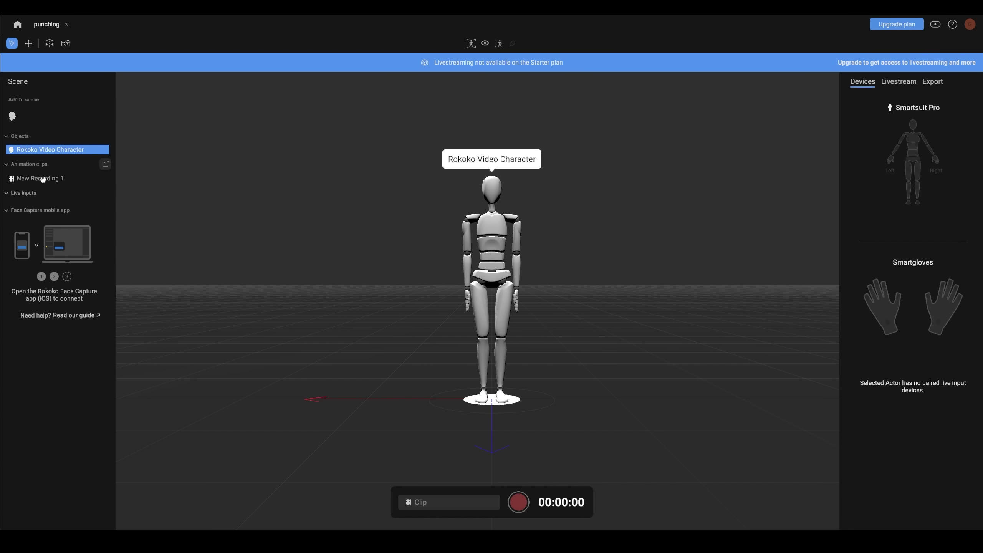
{"action": "left_click", "coordinate": [42, 178]}
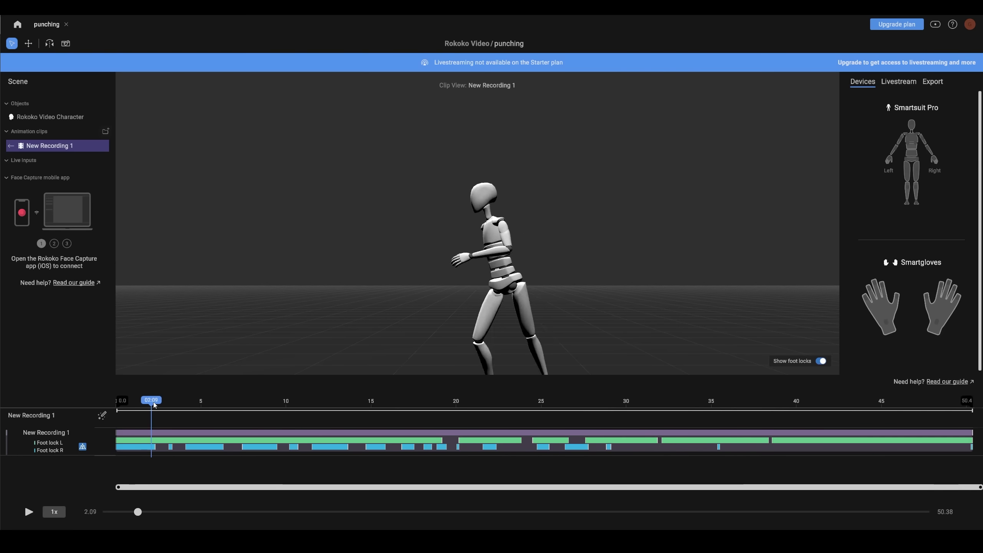
Step: Adjust the left and right foot locks of New Recording 1 to close gaps between them, scrubbing through the clip's motion
{"action": "left_click_drag", "start_coordinate": [204, 400], "coordinate": [371, 405]}
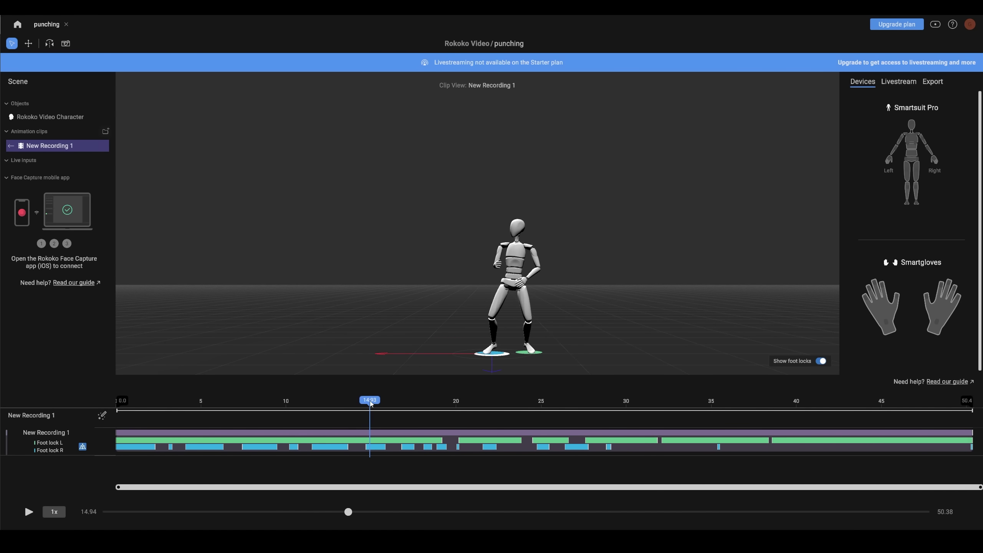
{"action": "left_click_drag", "start_coordinate": [369, 444], "coordinate": [437, 446]}
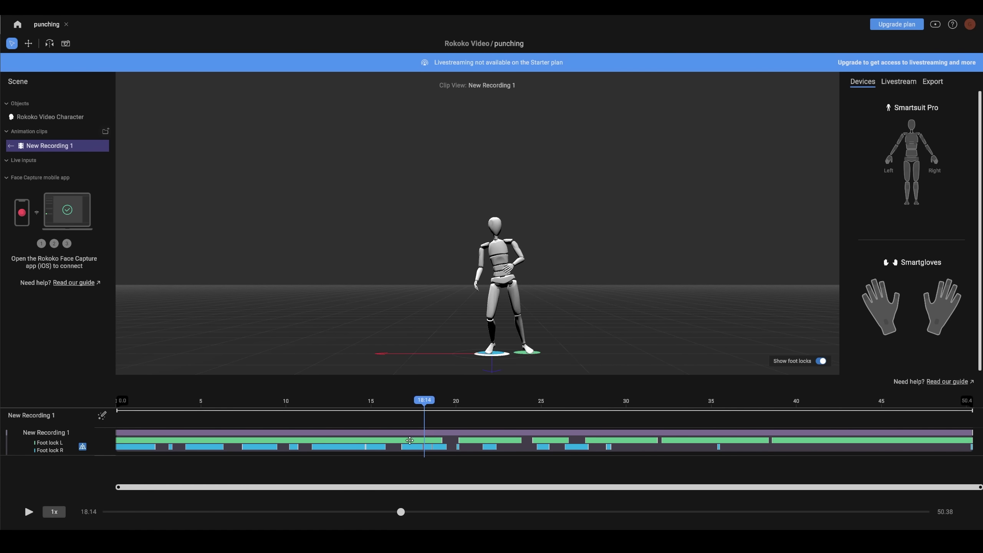
{"action": "left_click_drag", "start_coordinate": [463, 438], "coordinate": [458, 438]}
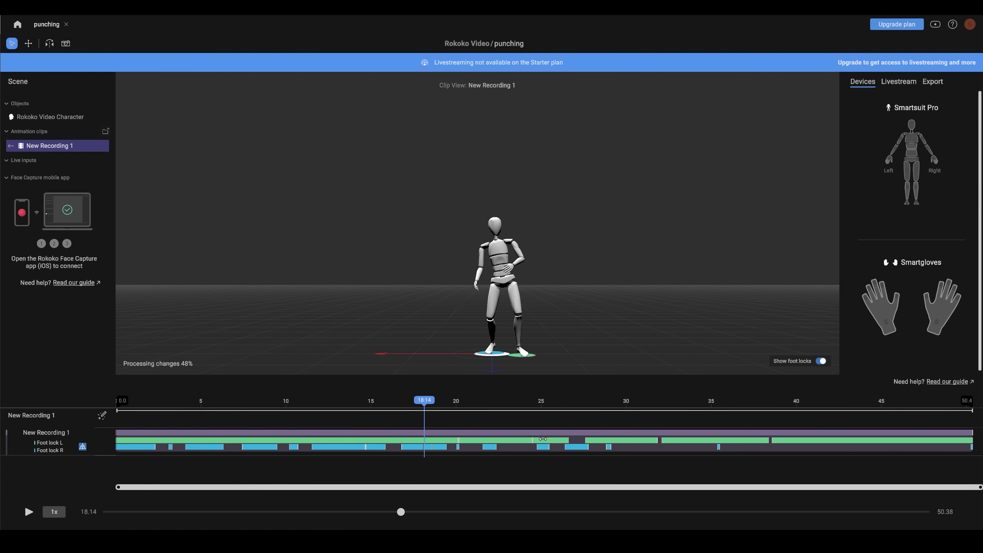
{"action": "left_click_drag", "start_coordinate": [417, 400], "coordinate": [893, 403]}
Step: Export the clip as FBX with the body skeleton, Rokoko Newton skeleton and reference pose, and open the export folder
{"action": "left_click", "coordinate": [937, 81]}
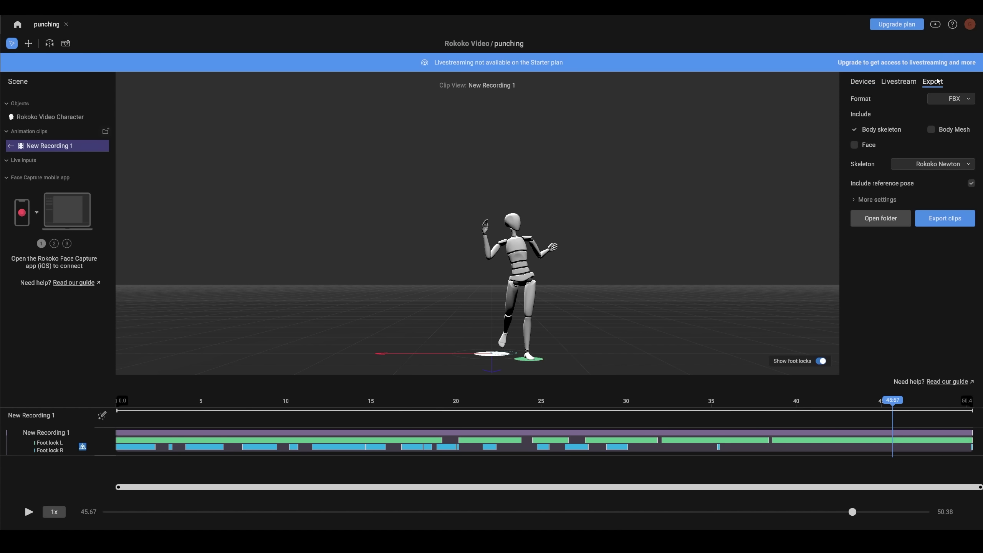
{"action": "left_click", "coordinate": [947, 222]}
{"action": "left_click", "coordinate": [880, 195]}
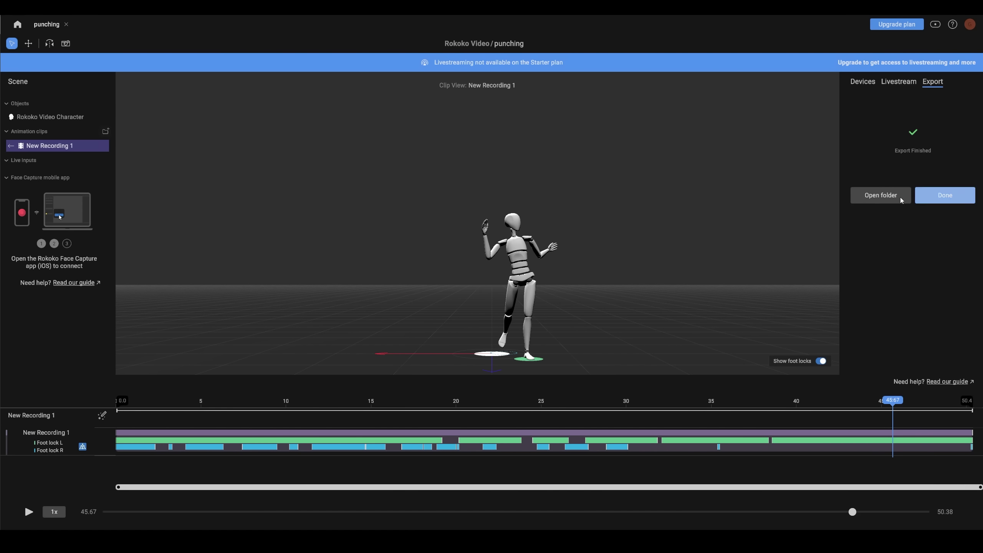
Step: Open the Rokoko website in the browser and go to its Blender integration page
{"action": "left_click", "coordinate": [327, 102]}
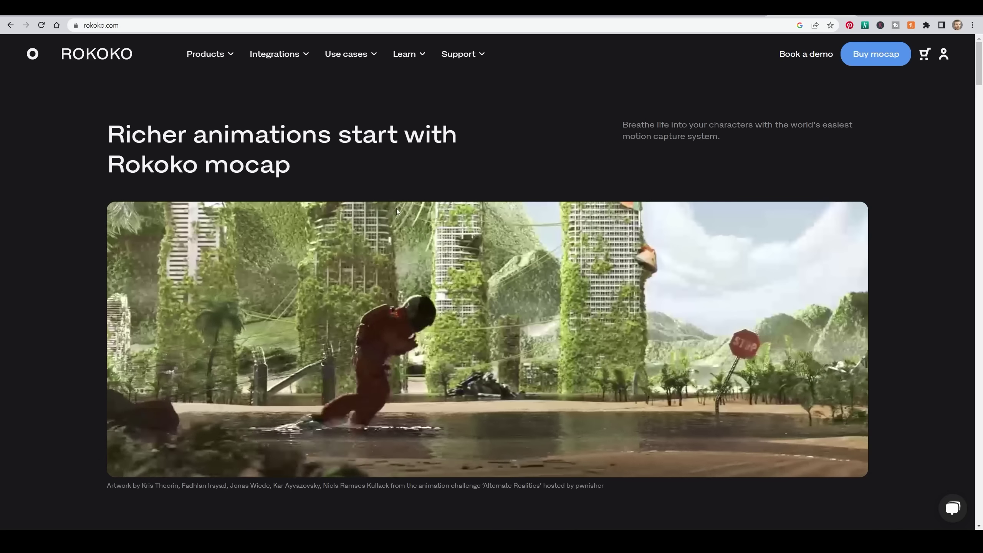
{"action": "mouse_move", "coordinate": [271, 57]}
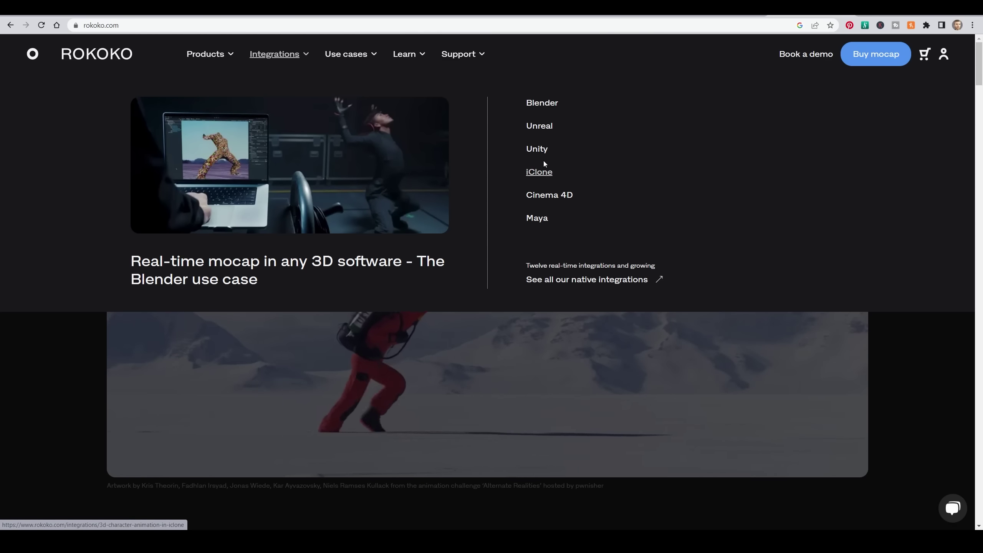
{"action": "left_click", "coordinate": [545, 105]}
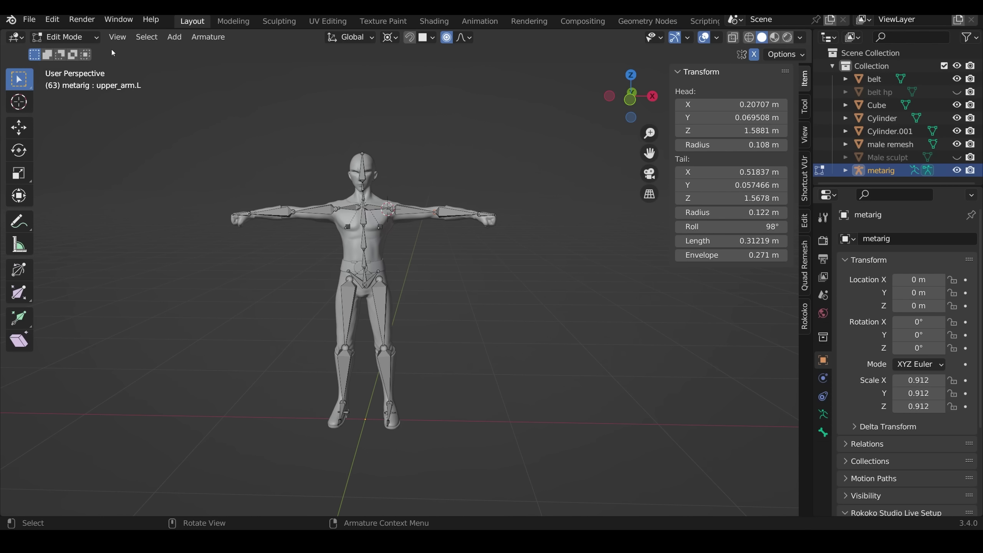
Step: In Blender, install the add-on rokoko-studio-live-blender-master.zip from D:\Blender\addons and search the add-ons for "roko"
{"action": "left_click", "coordinate": [51, 19]}
{"action": "left_click", "coordinate": [70, 205]}
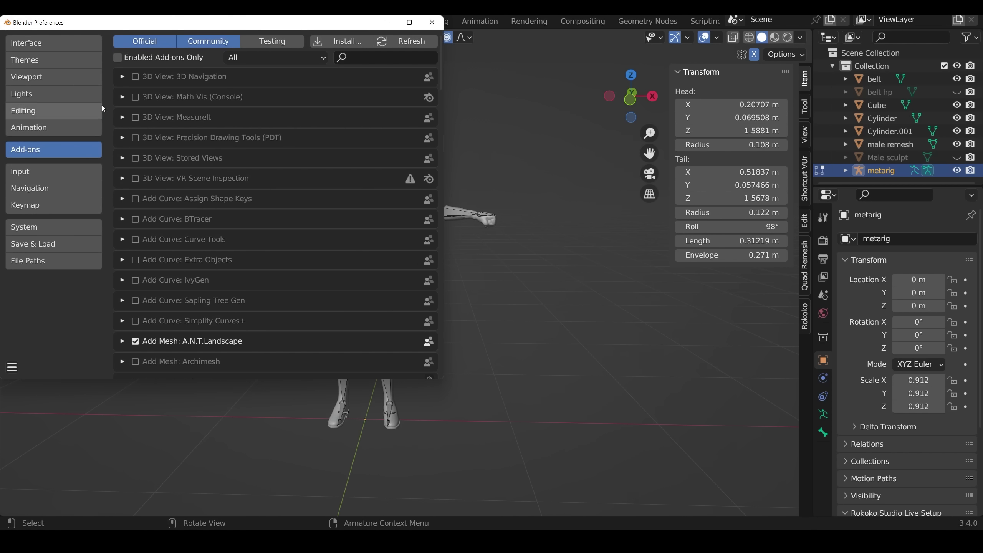
{"action": "left_click", "coordinate": [341, 46]}
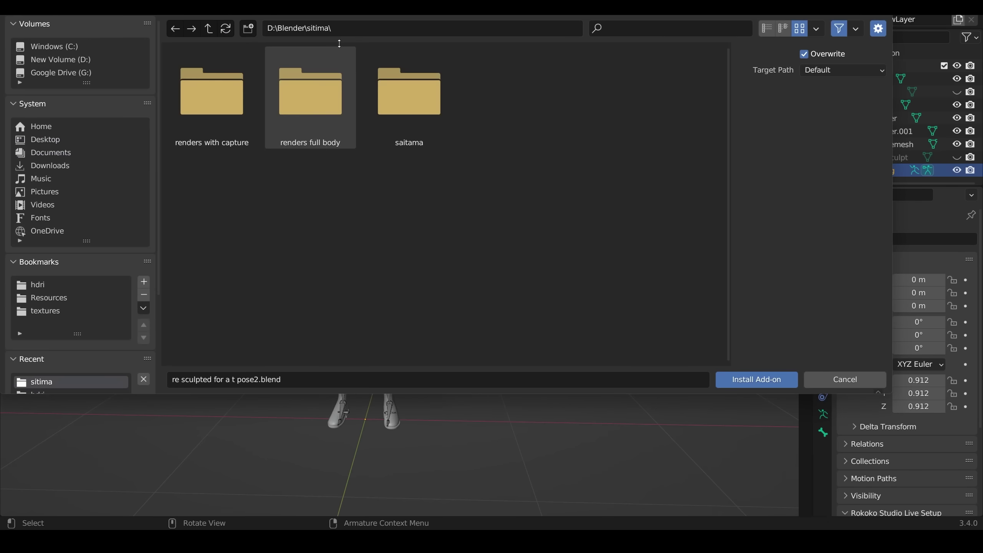
{"action": "key", "text": "BackSpace"}
{"action": "double_click", "coordinate": [404, 104]}
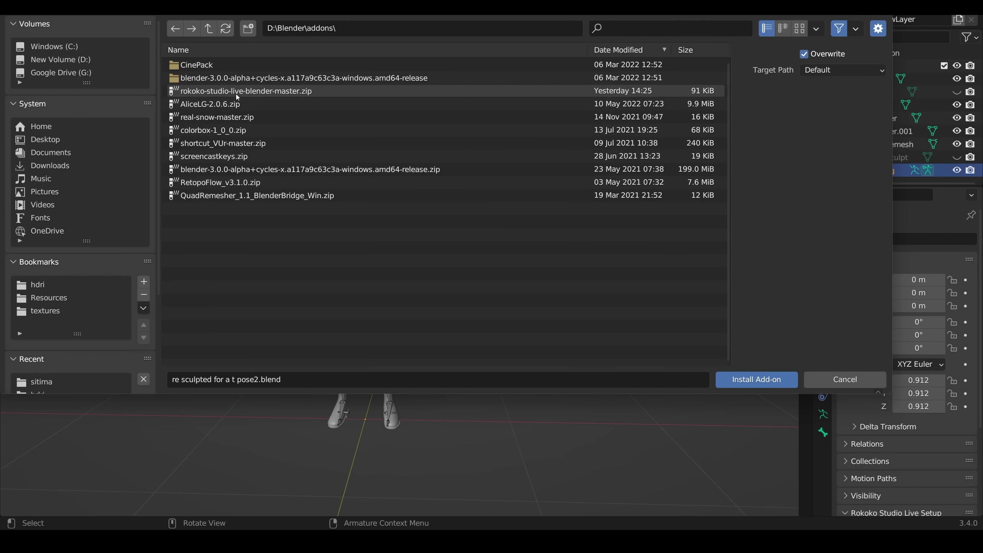
{"action": "left_click", "coordinate": [238, 93]}
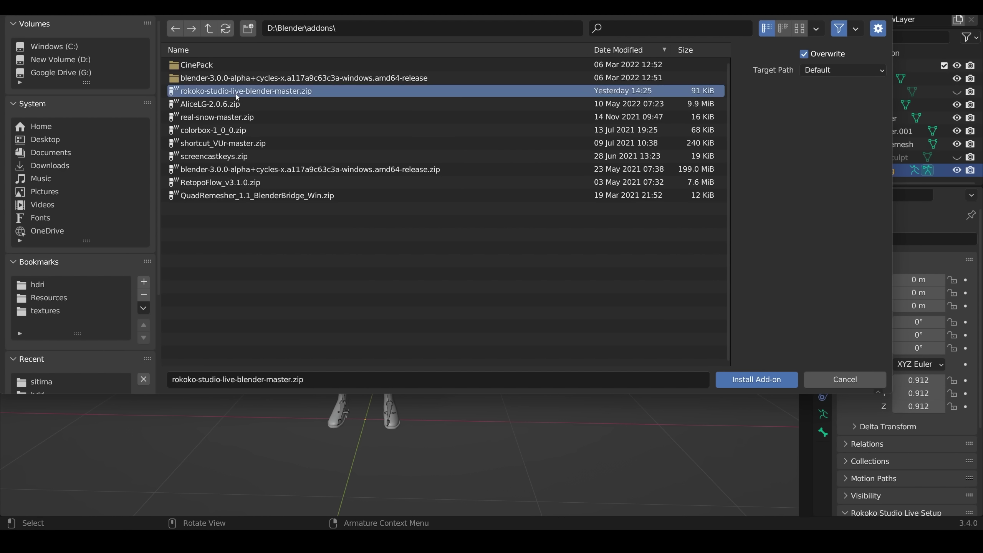
{"action": "left_click", "coordinate": [766, 381]}
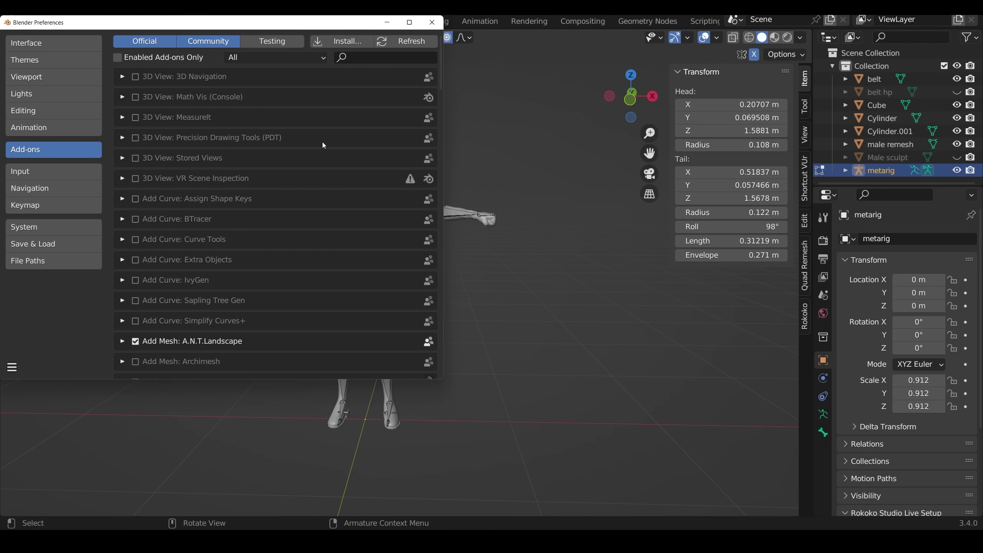
{"action": "left_click", "coordinate": [355, 58]}
{"action": "type", "text": "roko"}
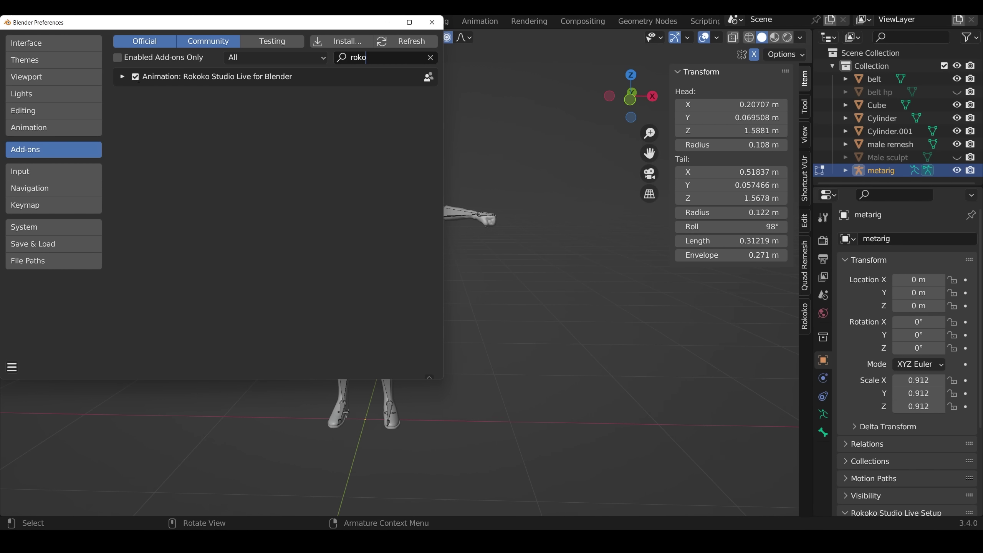
Step: Show the Rokoko tools beside the viewport and import New_Recording_1.fbx from D:\Blender\sitima\ with Automatic Bone Orientation enabled
{"action": "left_click", "coordinate": [432, 22]}
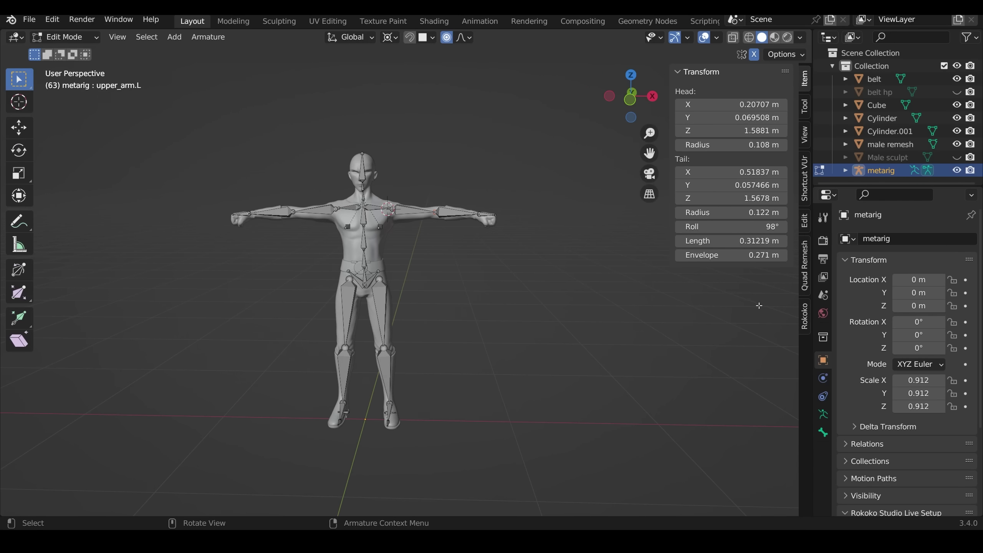
{"action": "left_click", "coordinate": [803, 317]}
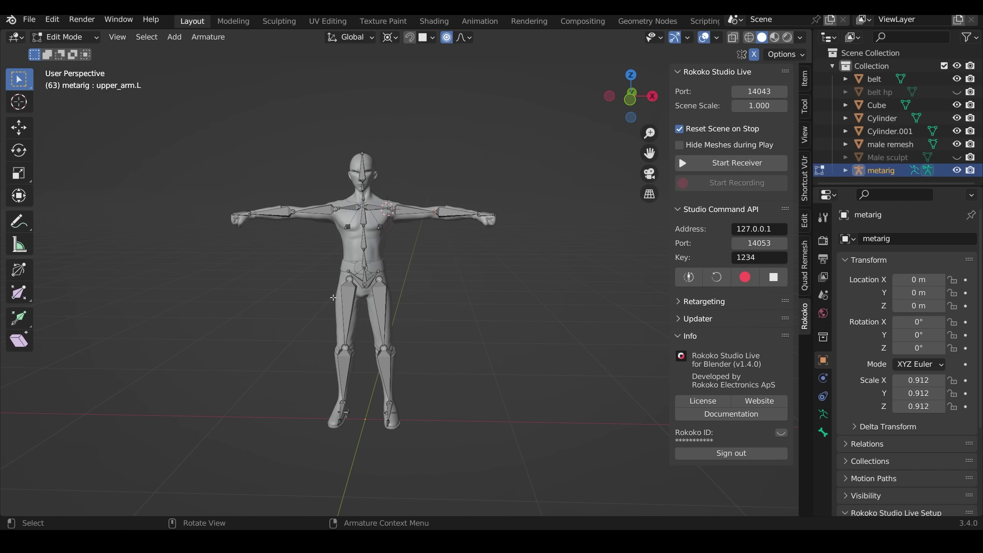
{"action": "left_click", "coordinate": [31, 20]}
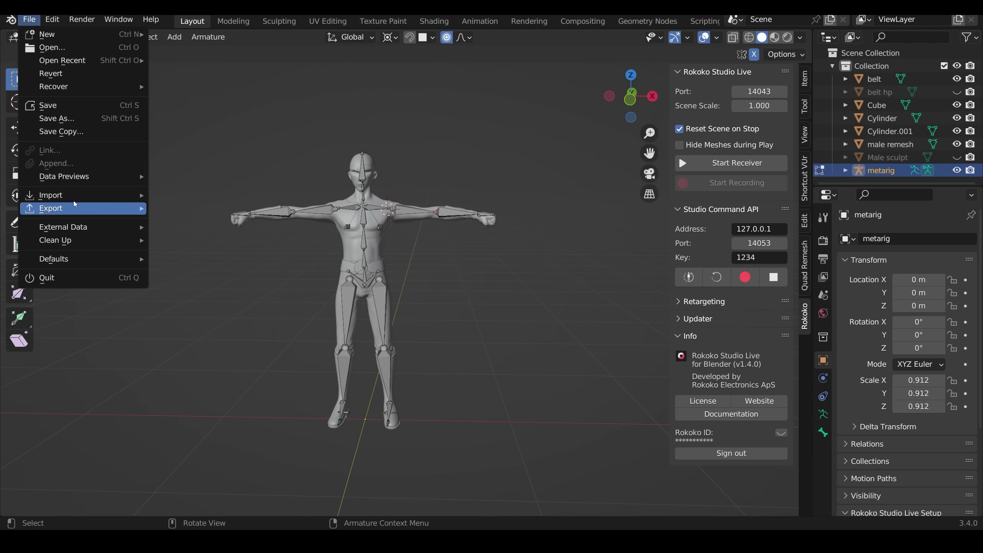
{"action": "mouse_move", "coordinate": [102, 198]}
{"action": "left_click", "coordinate": [201, 326]}
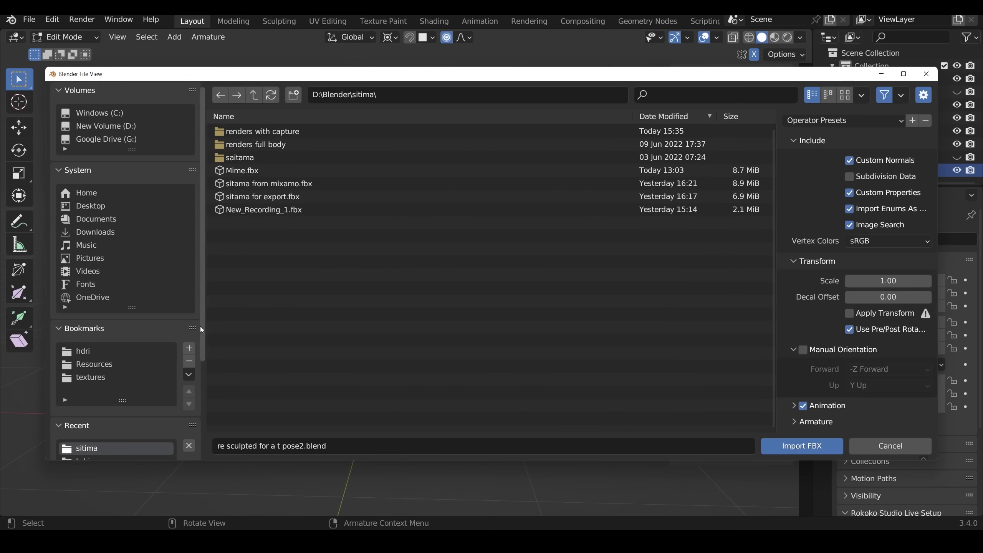
{"action": "left_click", "coordinate": [267, 213]}
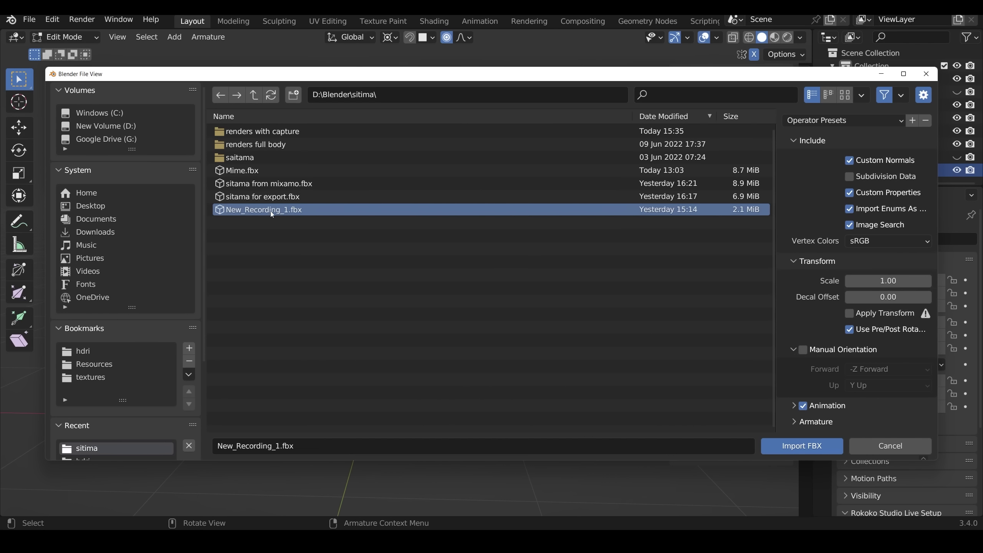
{"action": "left_click", "coordinate": [795, 423]}
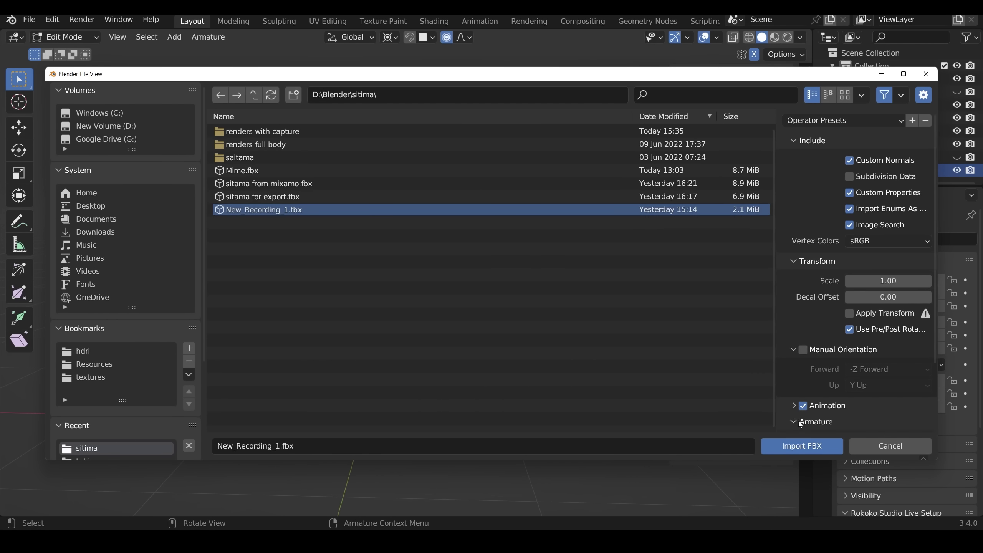
{"action": "scroll", "coordinate": [862, 402], "scroll_direction": "down", "scroll_amount": 5}
{"action": "left_click", "coordinate": [850, 391]}
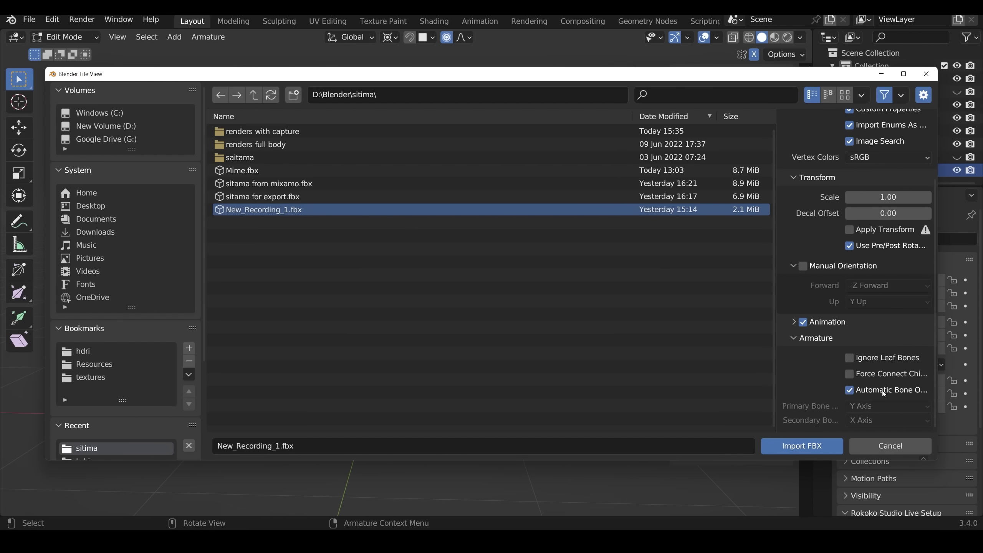
{"action": "left_click_drag", "start_coordinate": [776, 393], "coordinate": [678, 391]}
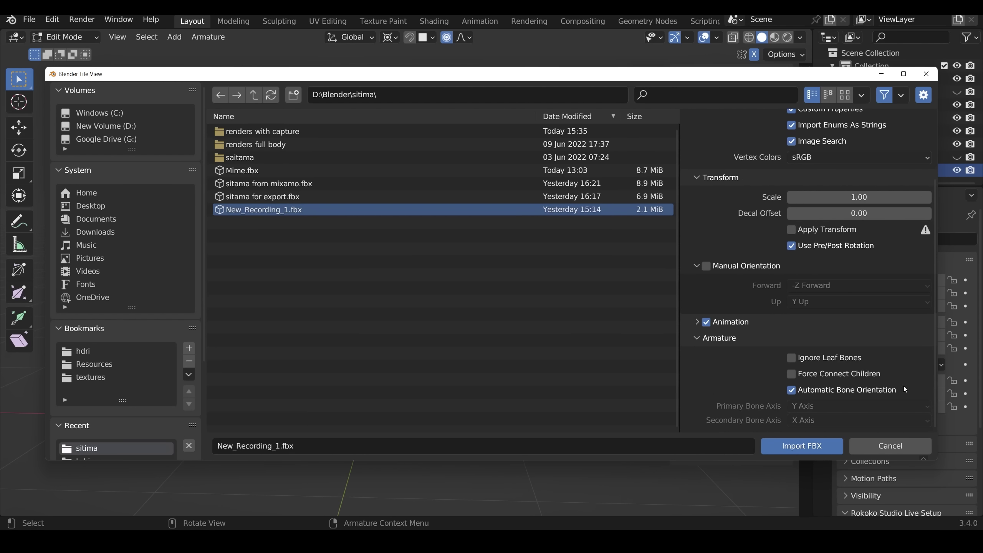
{"action": "left_click", "coordinate": [818, 445]}
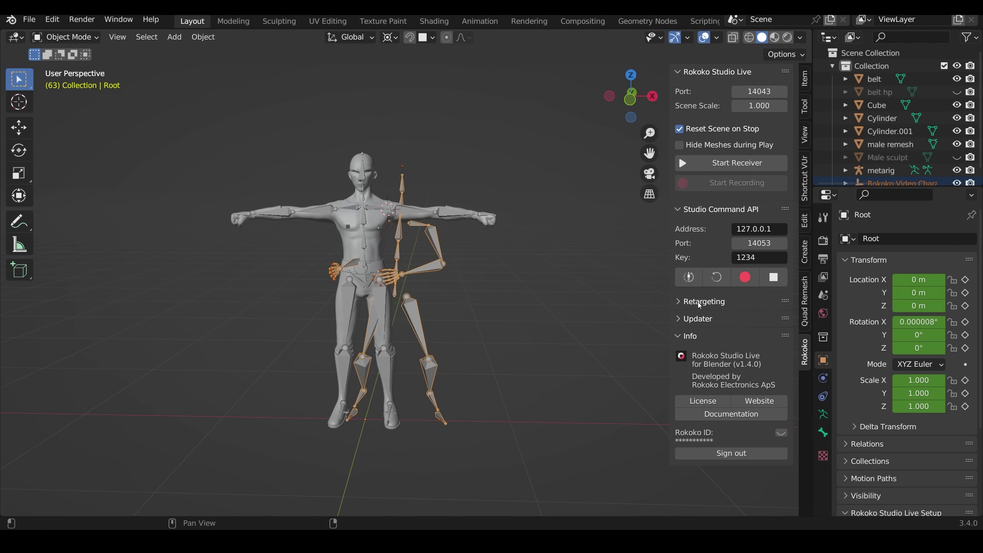
Step: Set the Rokoko retargeting source to the imported Root armature and the target to metarig
{"action": "left_click", "coordinate": [681, 303]}
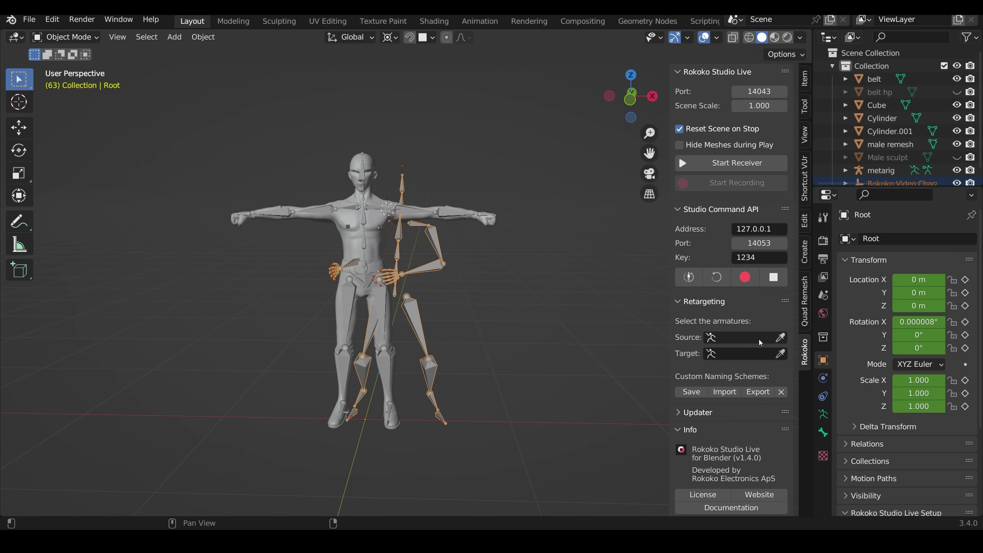
{"action": "left_click", "coordinate": [781, 337]}
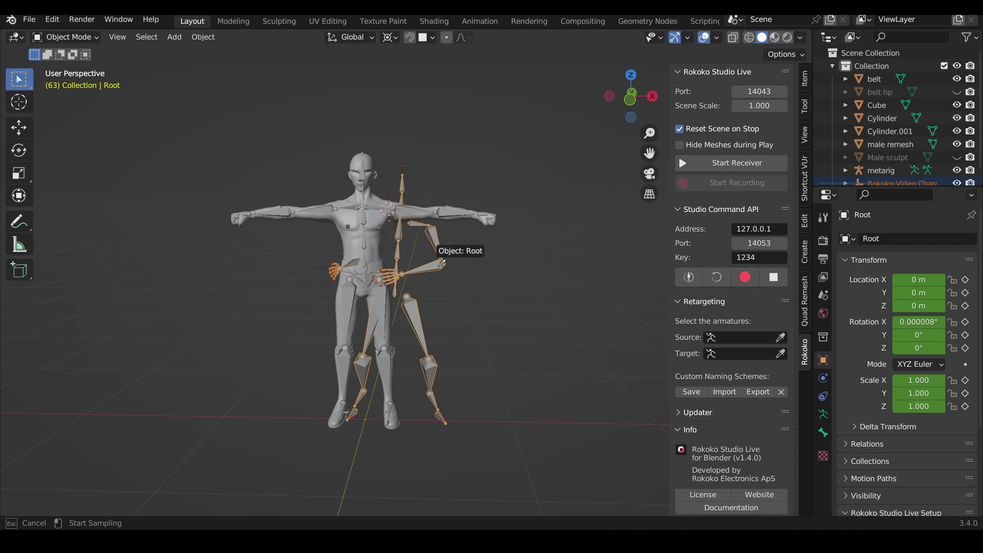
{"action": "left_click", "coordinate": [441, 264]}
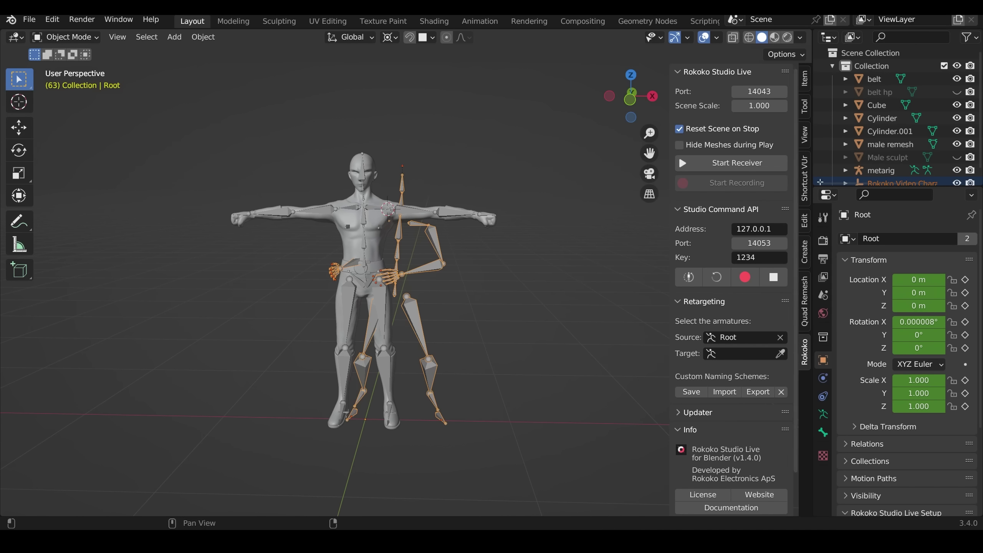
{"action": "left_click", "coordinate": [846, 182]}
{"action": "scroll", "coordinate": [895, 164], "scroll_direction": "down", "scroll_amount": 2}
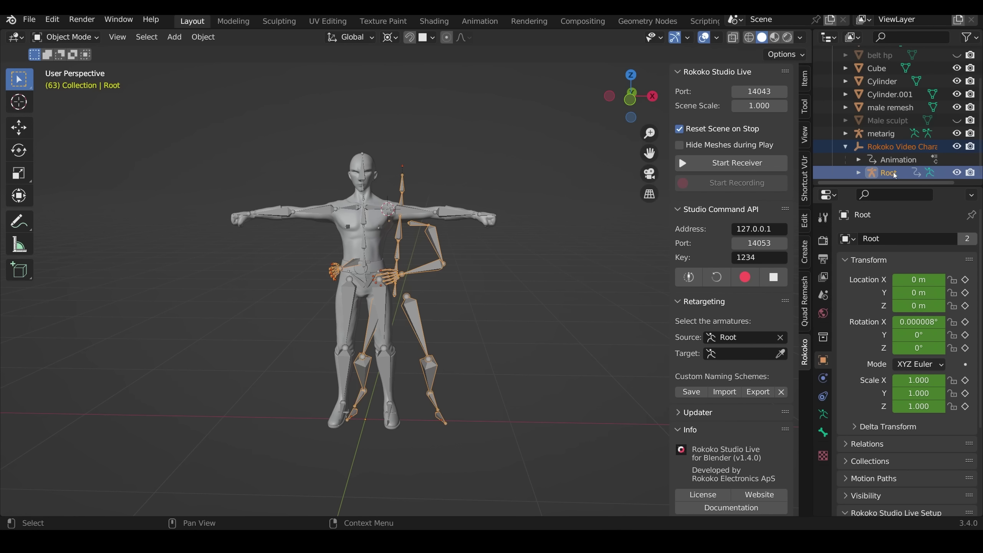
{"action": "left_click", "coordinate": [739, 356]}
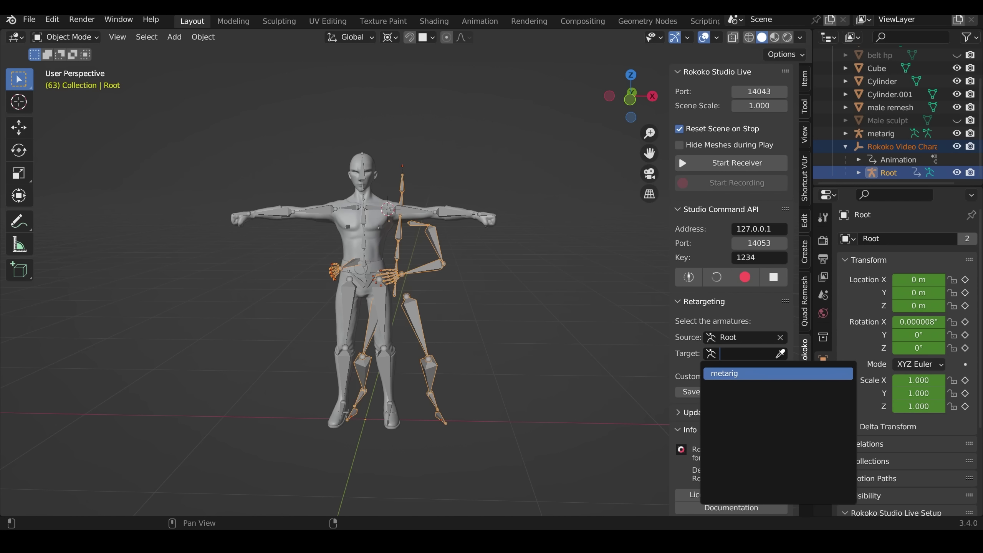
{"action": "key", "text": "Return"}
{"action": "left_click", "coordinate": [783, 353]}
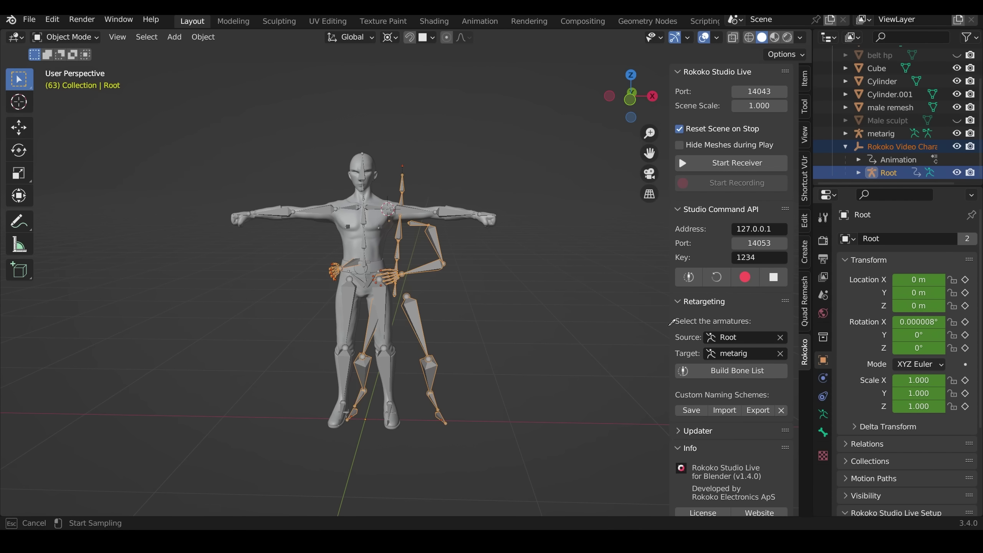
{"action": "left_click", "coordinate": [412, 213]}
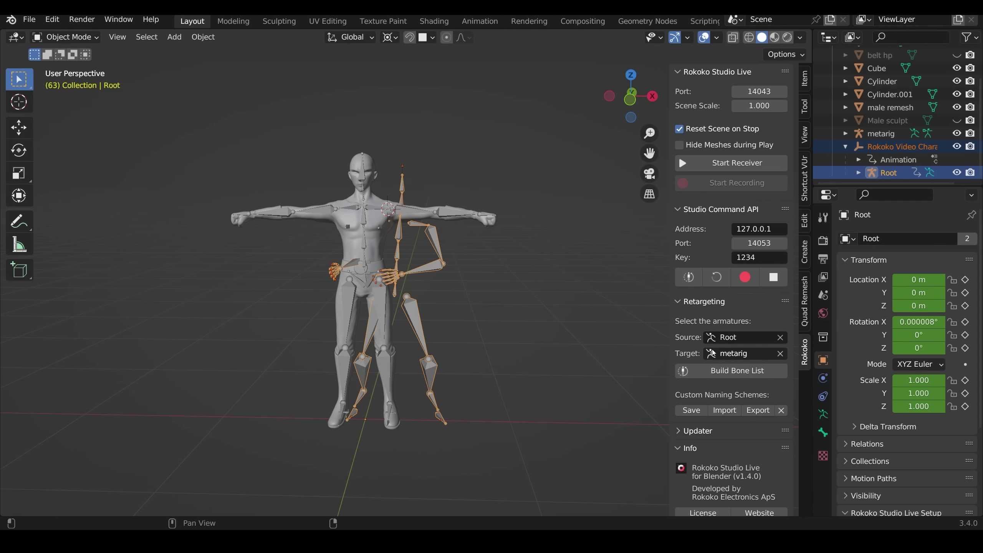
Step: Build the retargeting bone list and widen the sidebar to review the full source and target bone names
{"action": "left_click", "coordinate": [726, 372]}
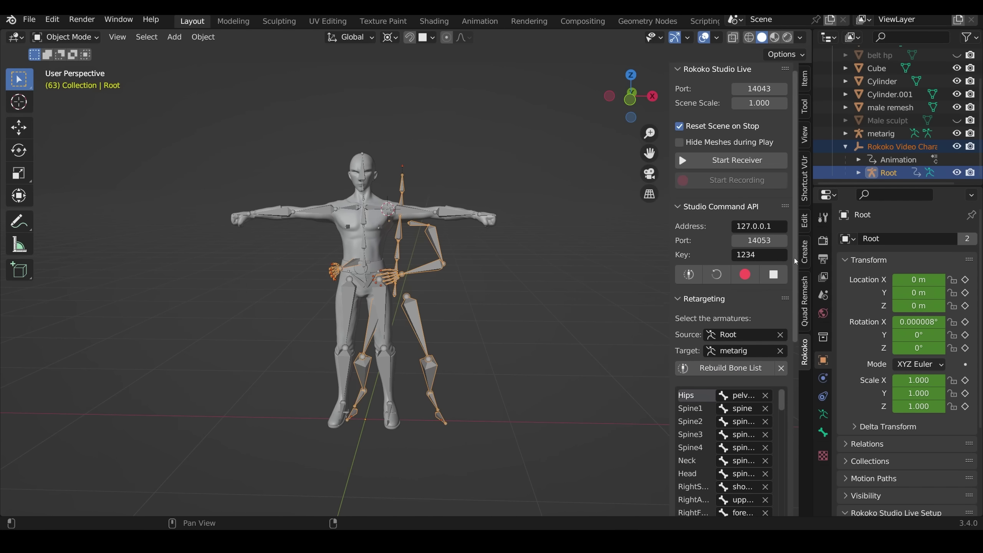
{"action": "scroll", "coordinate": [726, 375], "scroll_direction": "down", "scroll_amount": 10}
{"action": "left_click_drag", "start_coordinate": [671, 319], "coordinate": [535, 327]}
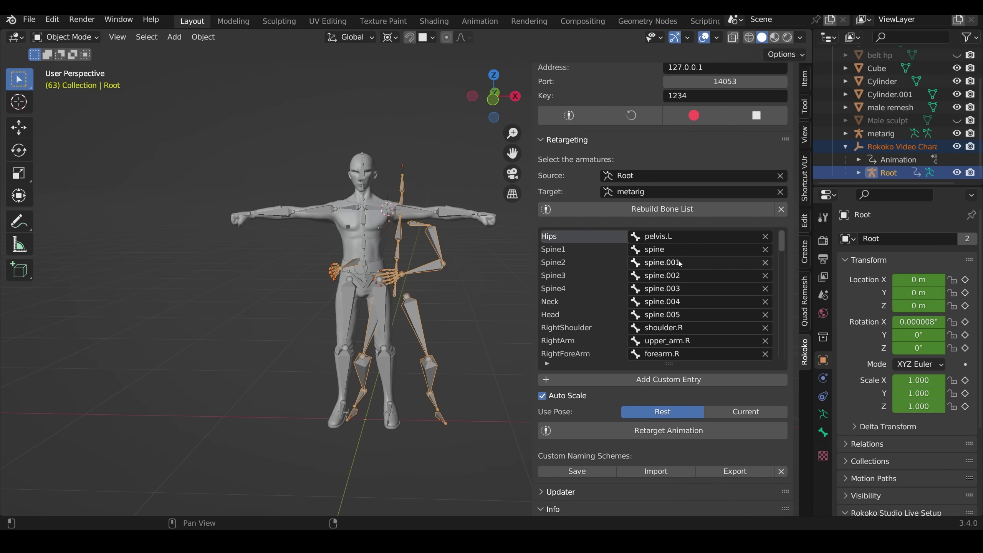
{"action": "scroll", "coordinate": [717, 273], "scroll_direction": "down", "scroll_amount": 6}
{"action": "scroll", "coordinate": [715, 276], "scroll_direction": "down", "scroll_amount": 1}
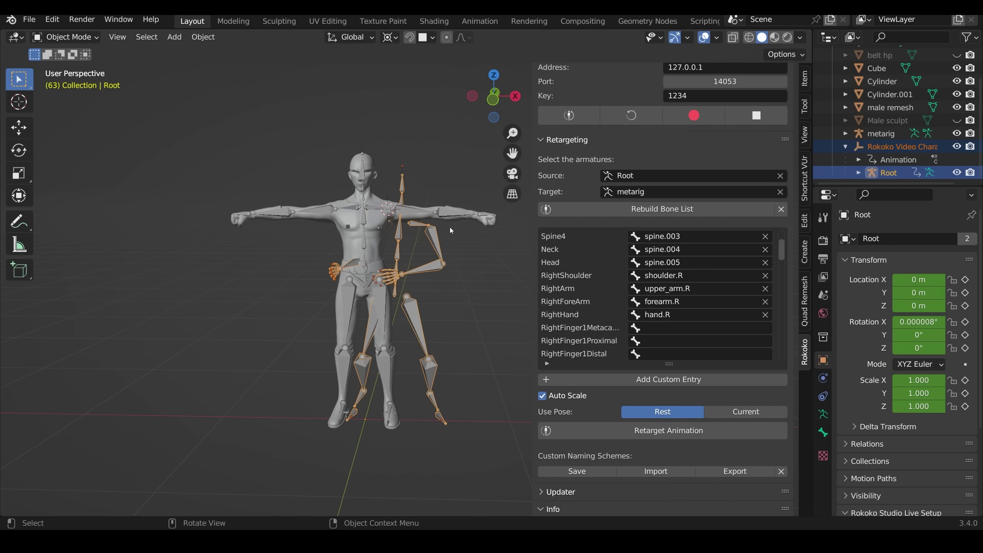
Step: Check the upper arm bone names of Root and metarig in Pose Mode for comparison with the bone list
{"action": "key", "text": "ctrl+Tab"}
{"action": "left_click", "coordinate": [436, 243]}
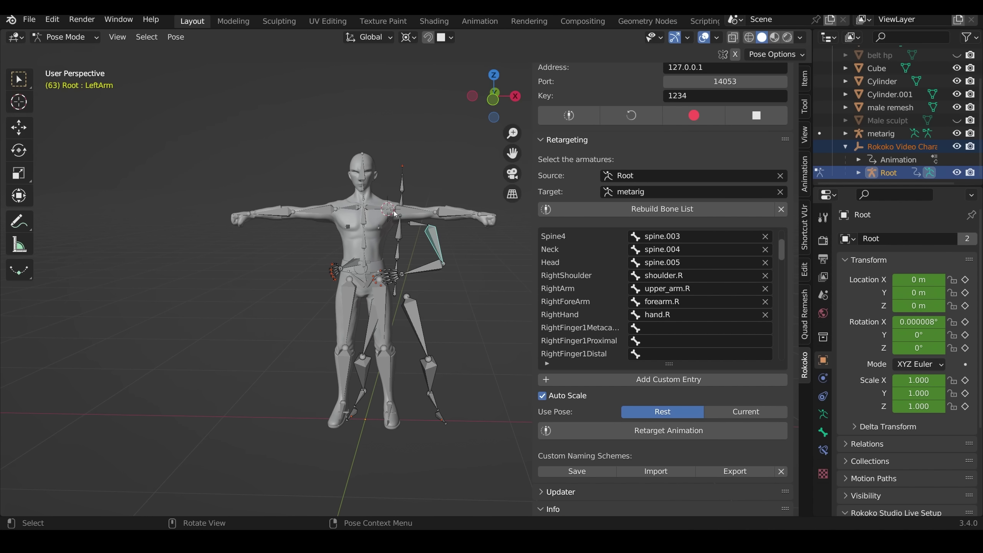
{"action": "key", "text": "ctrl+Tab"}
{"action": "left_click", "coordinate": [413, 214]}
{"action": "key", "text": "ctrl+Tab"}
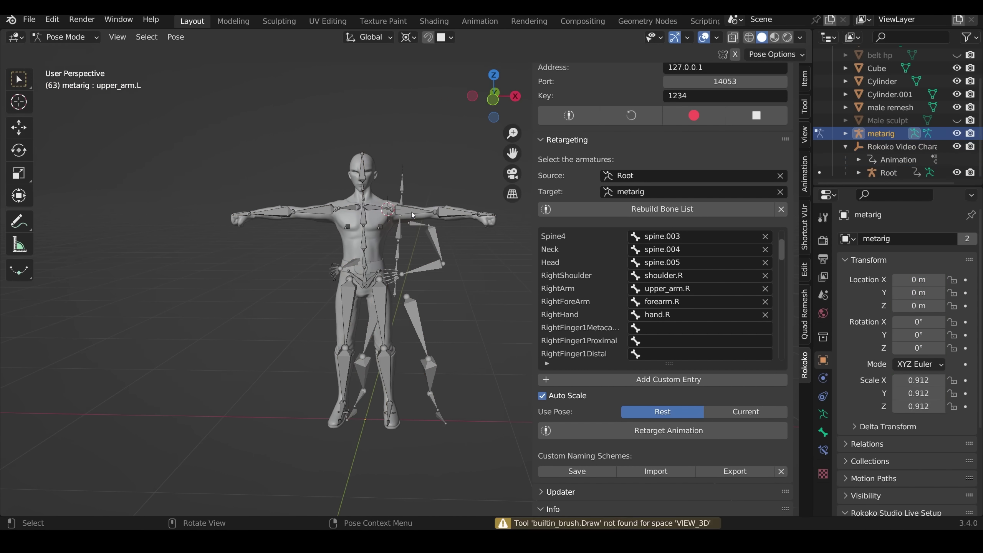
{"action": "left_click", "coordinate": [414, 214]}
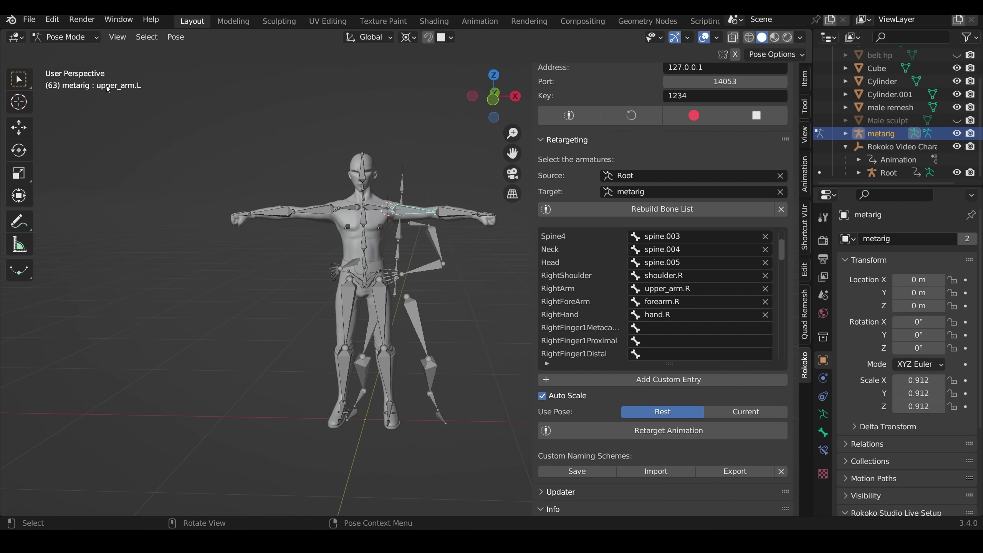
Step: Return to Object Mode and retarget the Root animation onto metarig using the rest pose with Auto Scale
{"action": "key", "text": "ctrl+Tab"}
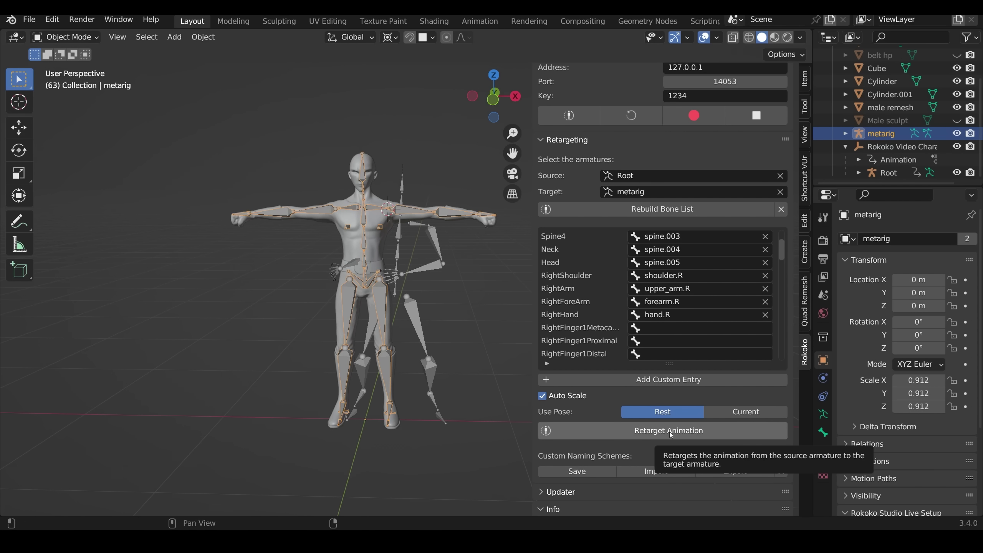
{"action": "left_click", "coordinate": [670, 431]}
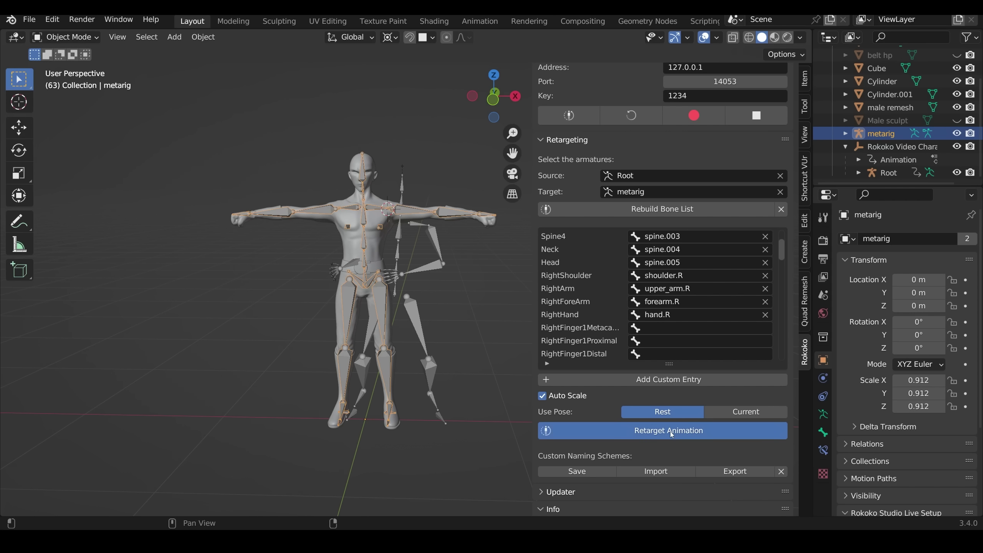
{"action": "left_click", "coordinate": [503, 522]}
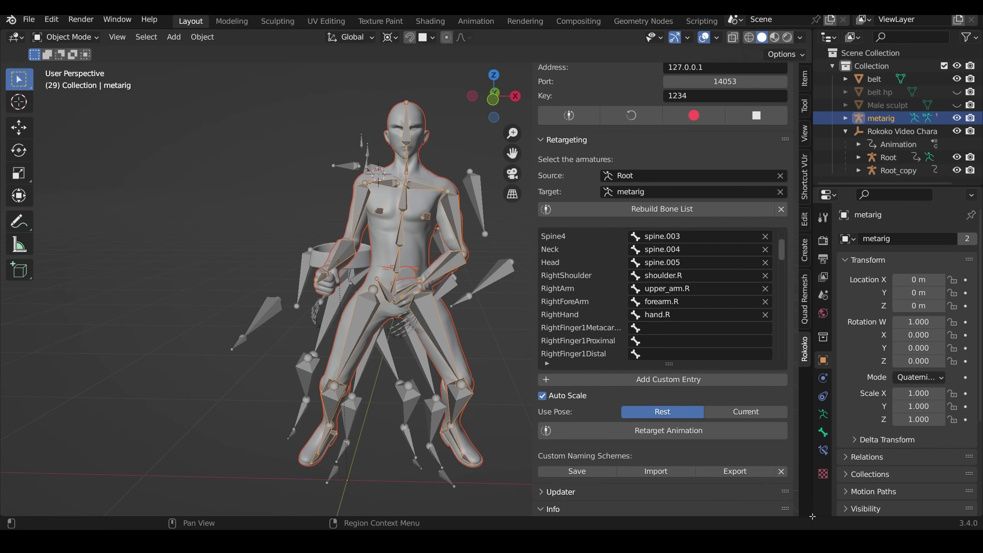
Step: Split off a Timeline editor below the 3D viewport and play the retargeted animation
{"action": "left_click_drag", "start_coordinate": [812, 516], "coordinate": [797, 456]}
{"action": "left_click", "coordinate": [17, 462]}
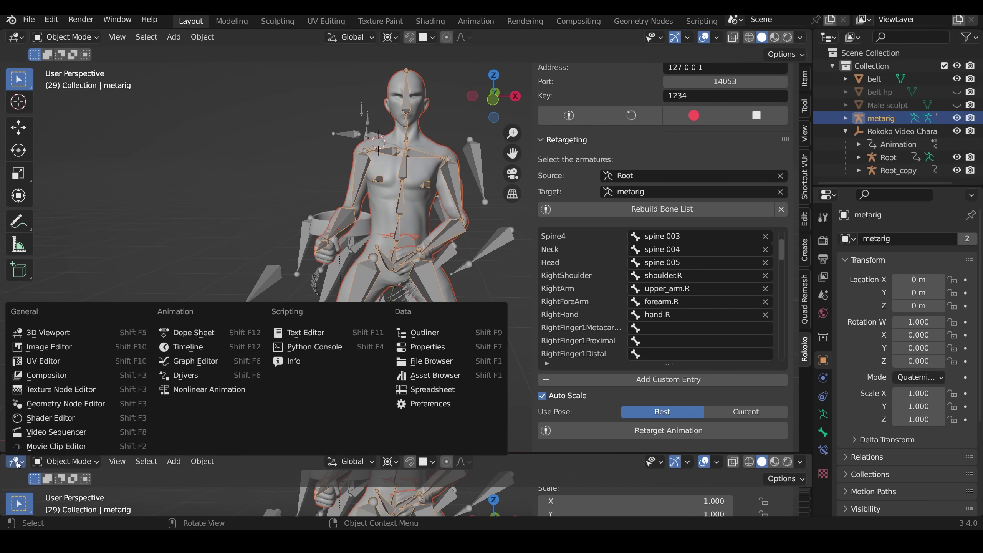
{"action": "left_click", "coordinate": [188, 347]}
{"action": "key", "text": "space"}
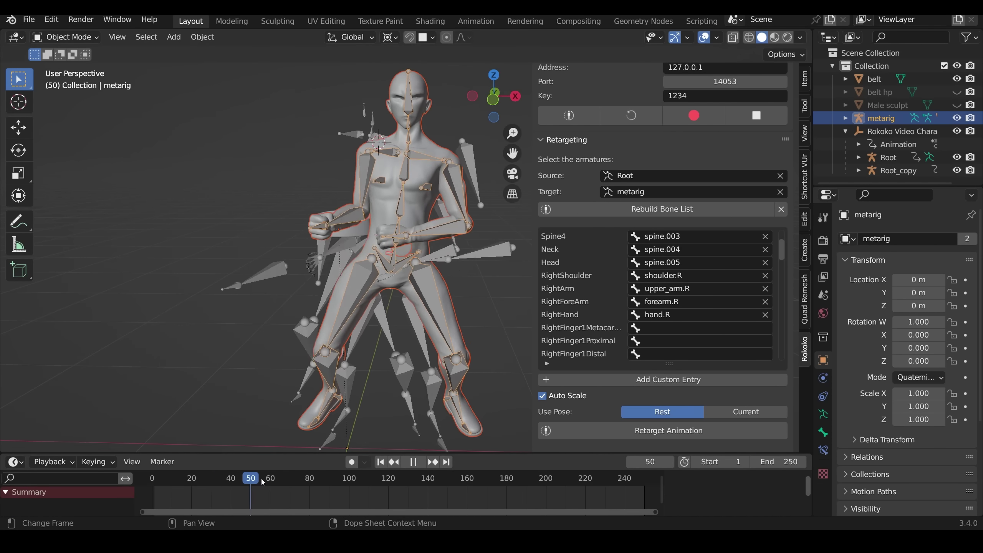